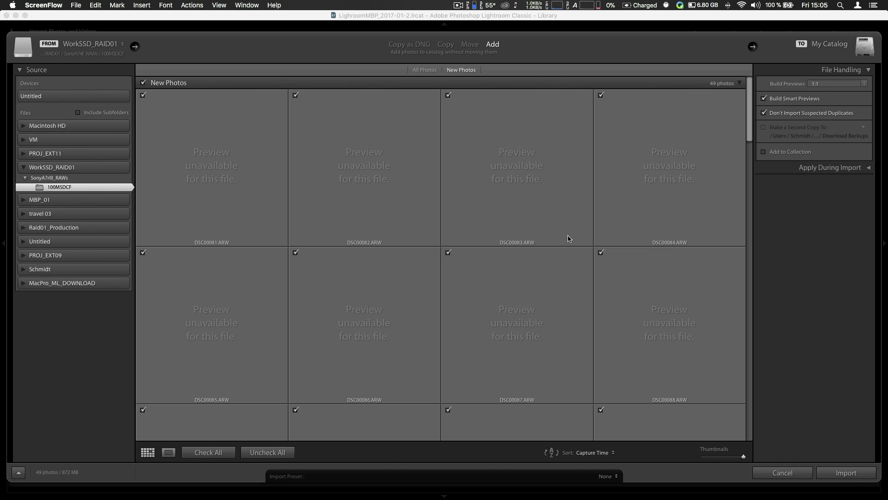
# Step: Try importing the 49 ARW files, then dismiss the can't-open error and the Smart Previews notice
pyautogui.click(846, 473)
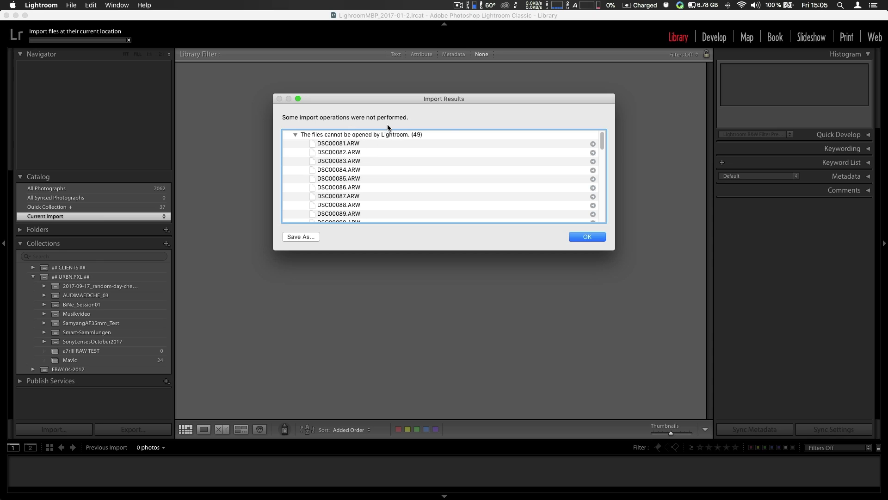
pyautogui.click(587, 236)
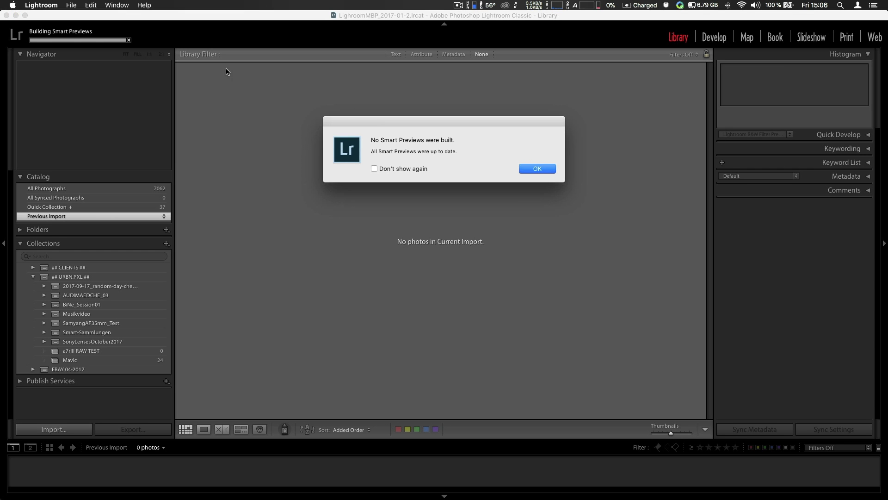
pyautogui.click(532, 171)
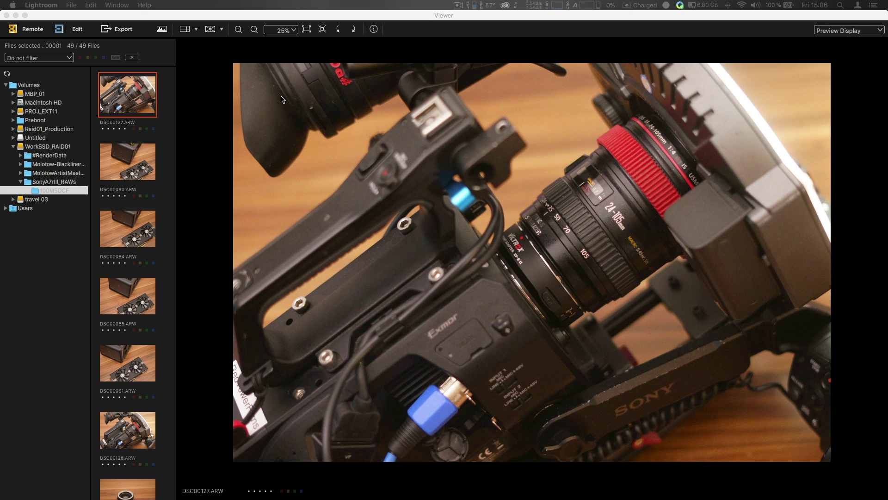
pyautogui.click(360, 59)
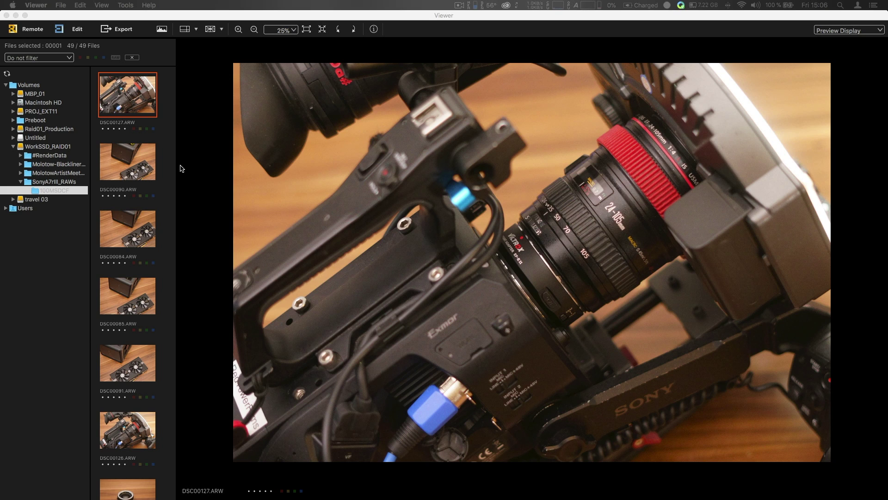
pyautogui.click(131, 163)
pyautogui.click(131, 163)
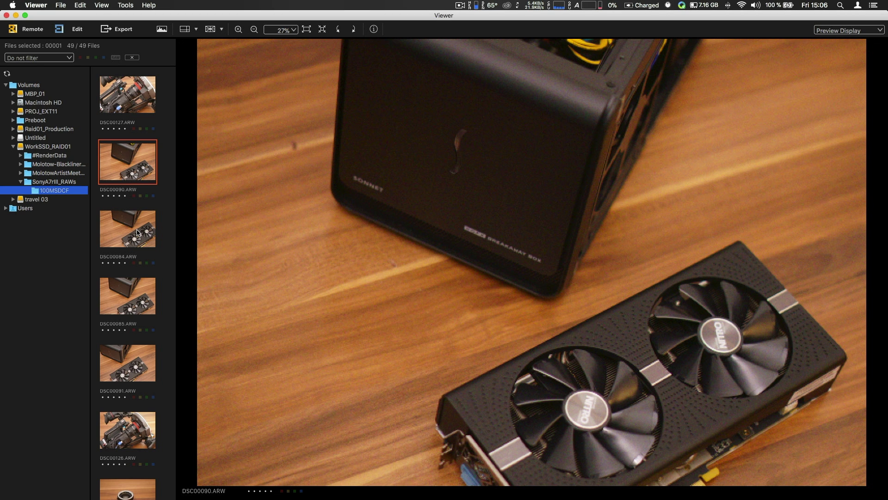
pyautogui.click(137, 232)
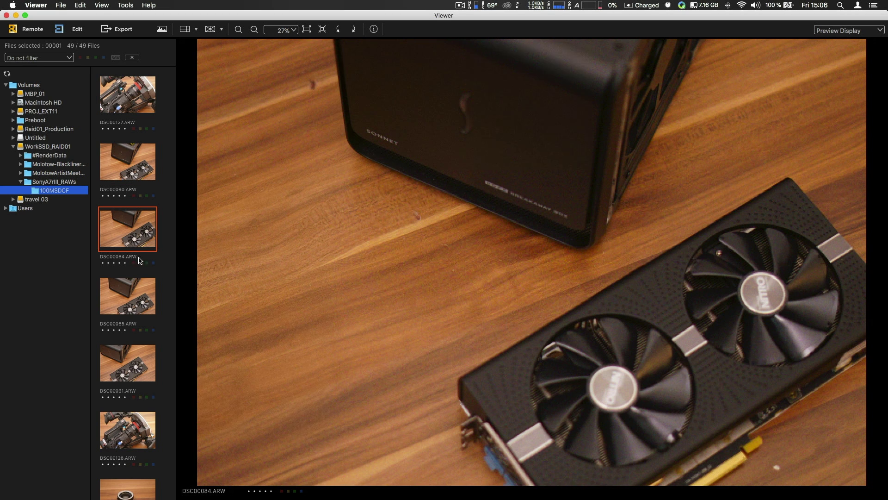
pyautogui.click(137, 300)
pyautogui.click(141, 369)
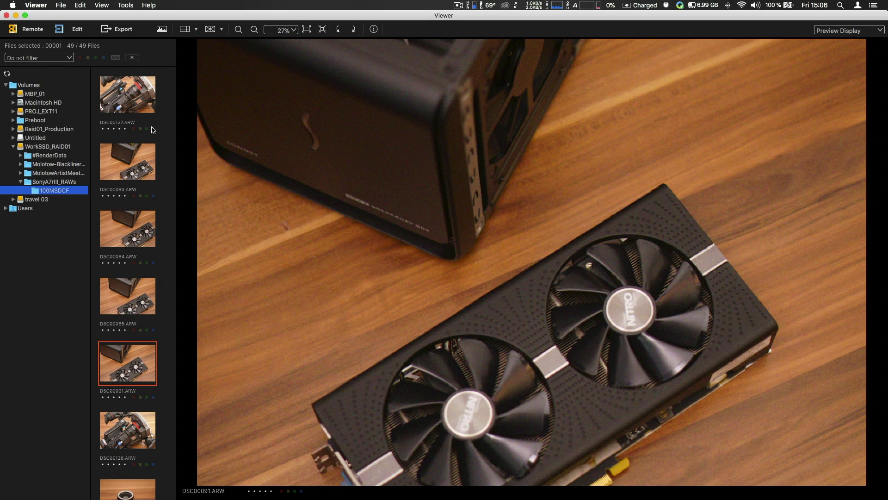
pyautogui.click(135, 104)
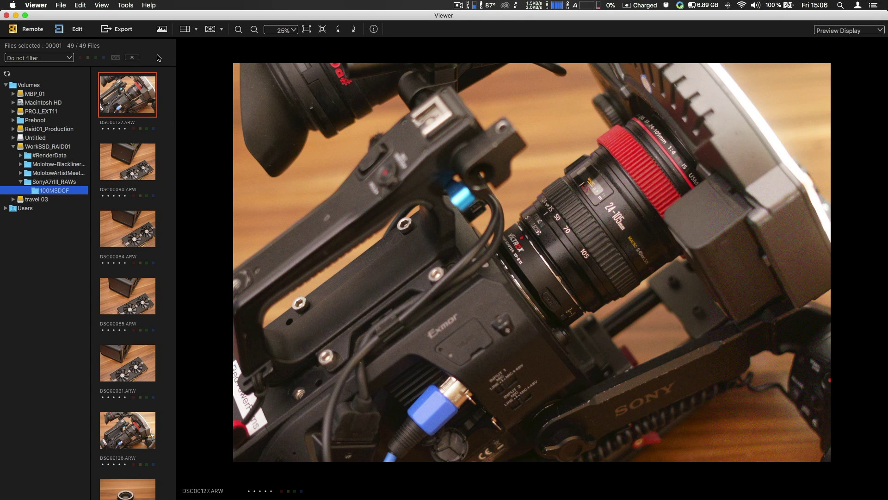
# Step: Review the batch export save formats (ARW/ARQ, JPEG, TIFF), leaving ARW/ARQ Format selected
pyautogui.click(61, 5)
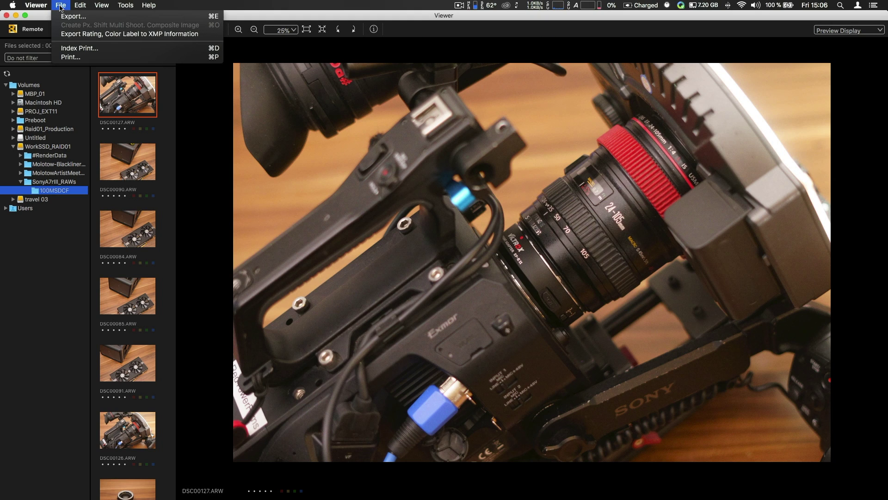
pyautogui.click(65, 17)
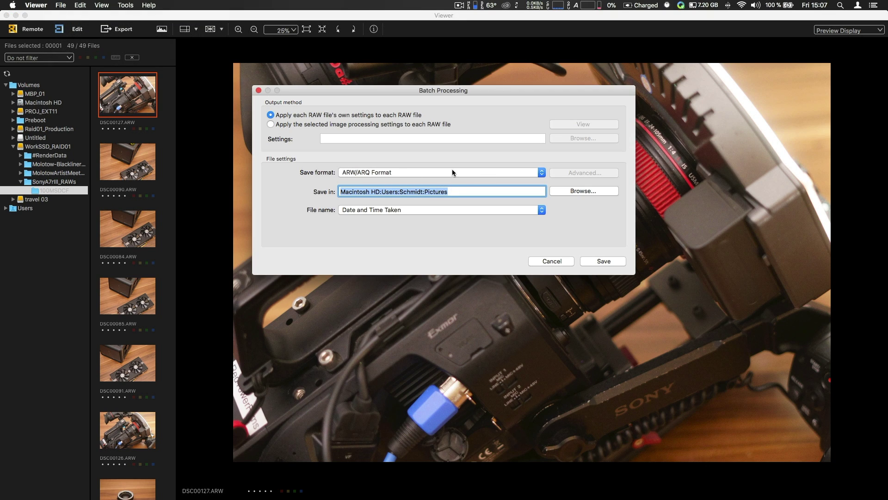
pyautogui.click(462, 169)
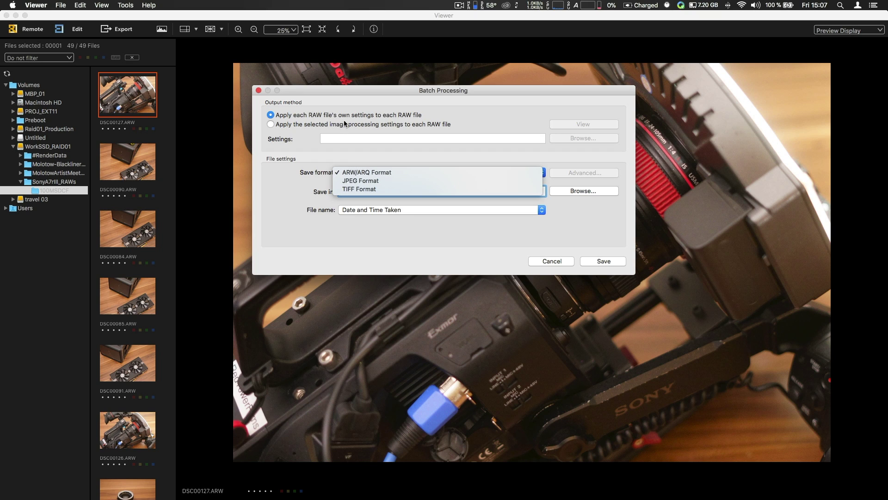
pyautogui.click(337, 104)
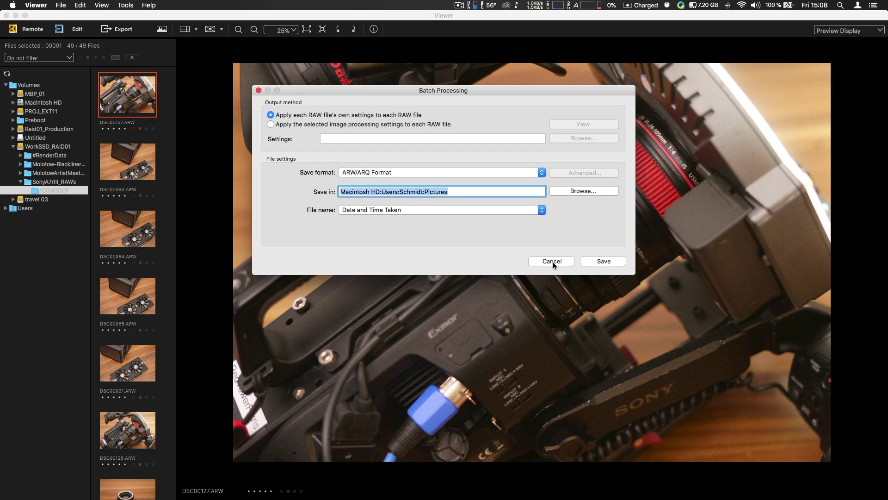
pyautogui.click(496, 172)
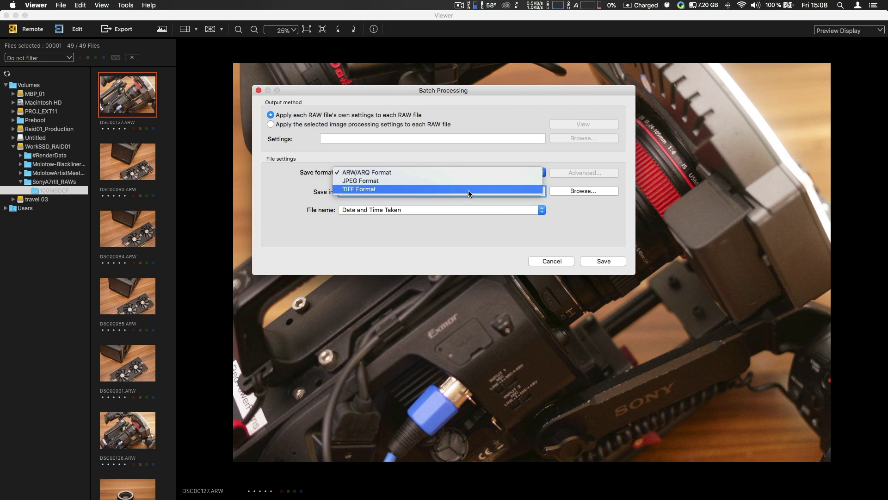
pyautogui.click(550, 252)
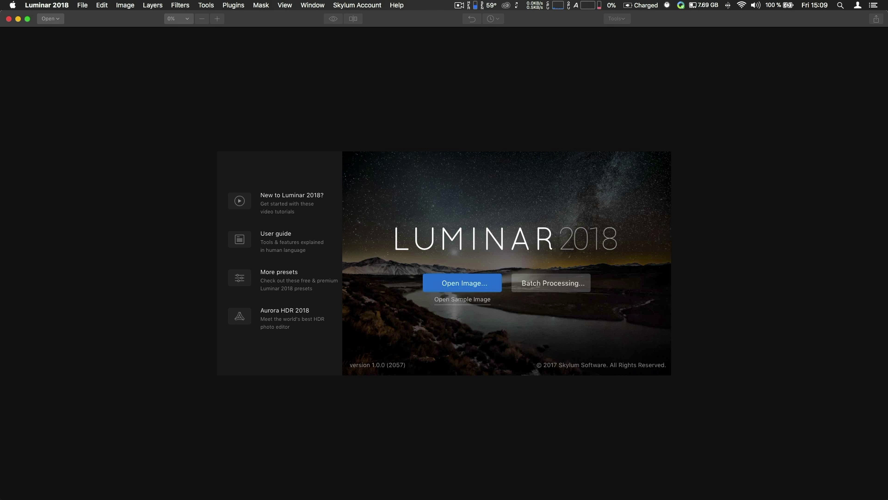
# Step: Drag DSC00083.ARW into Luminar to open it, then switch to ACDSee Photo Studio
pyautogui.moveTo(740, 143); pyautogui.dragTo(509, 137)
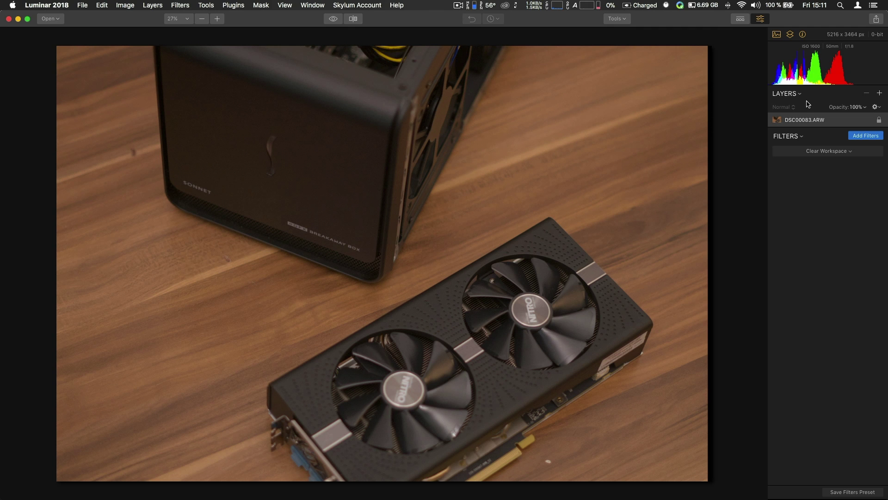
pyautogui.press('super+Tab')
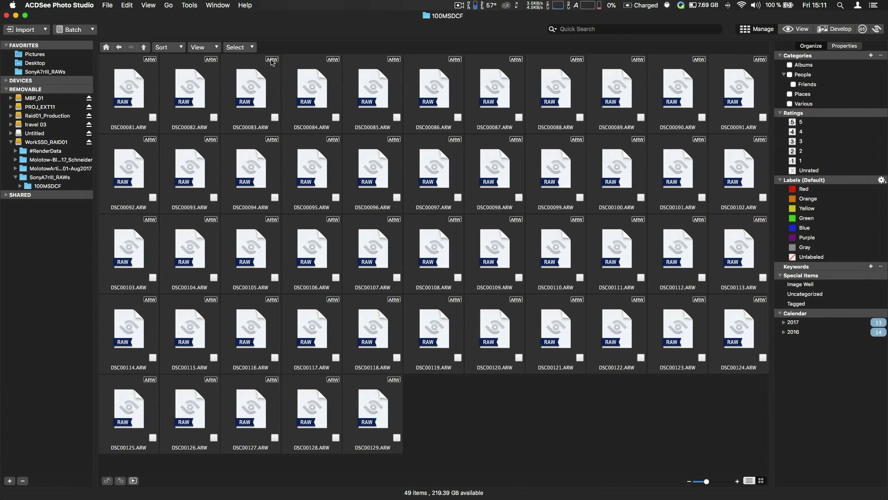
# Step: Select DSC00081 to check its file size and bring up the ACDSee Photo Studio menu
pyautogui.press('Right')
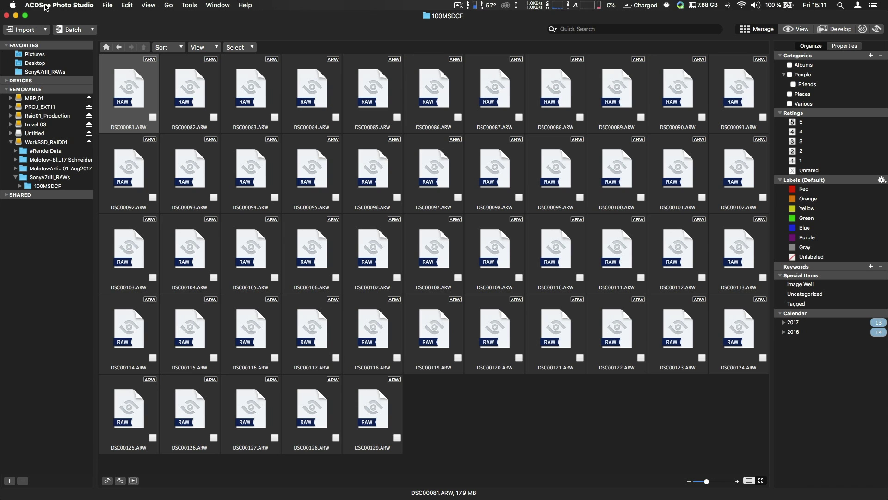
pyautogui.click(45, 6)
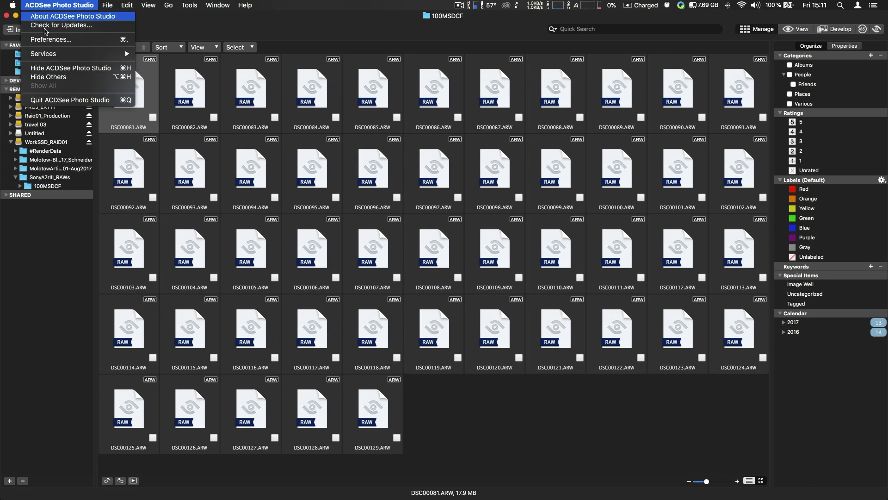
# Step: Quit ACDSee, return to ON1's browser and open DSC00097 in single-image view
pyautogui.click(53, 101)
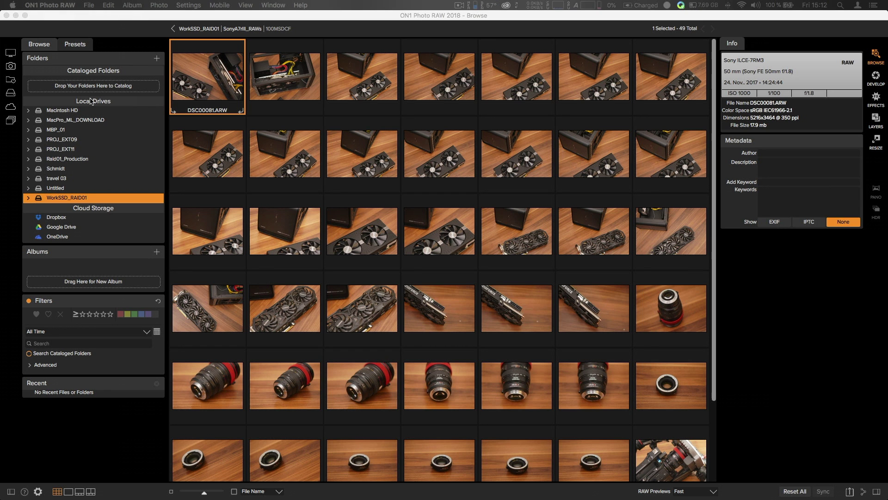
pyautogui.hotkey('ctrl', 'Up')
pyautogui.click(538, 289)
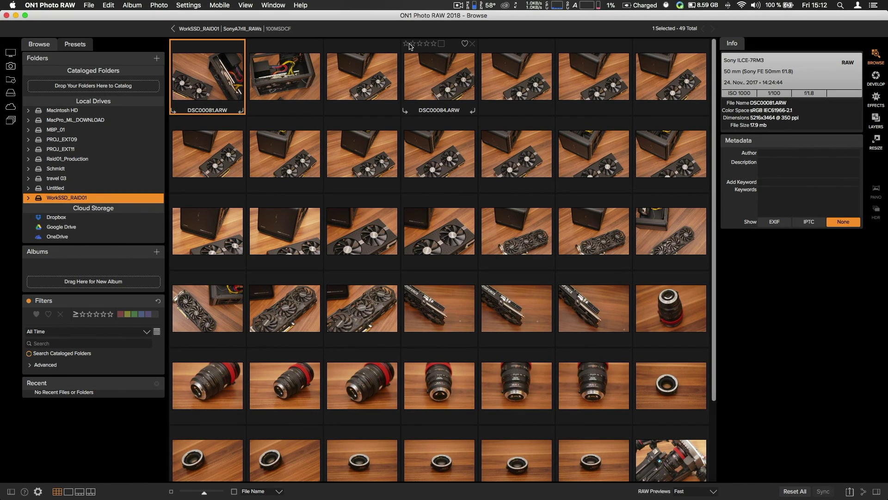
pyautogui.click(274, 88)
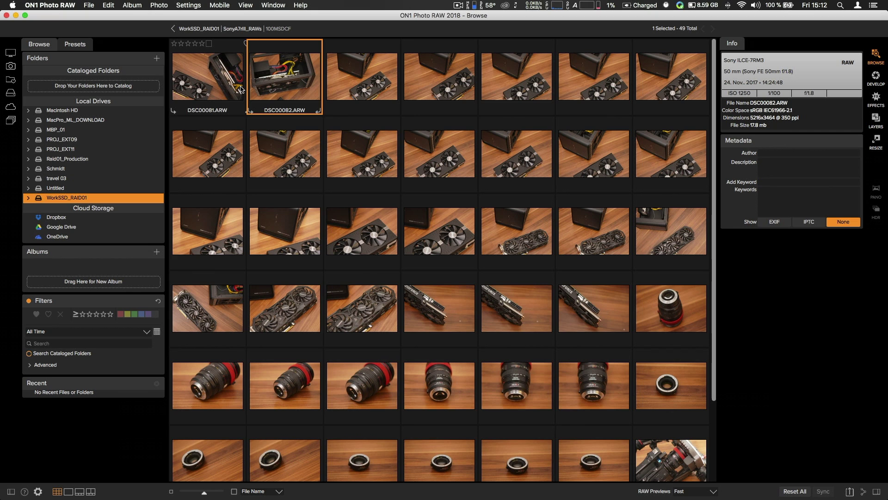
pyautogui.click(403, 92)
pyautogui.press('Down')
pyautogui.press('Down')
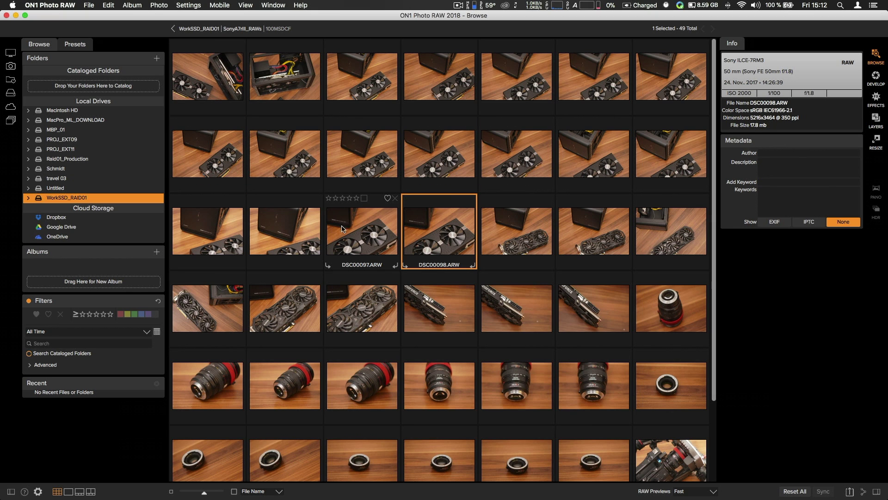
pyautogui.doubleClick(357, 237)
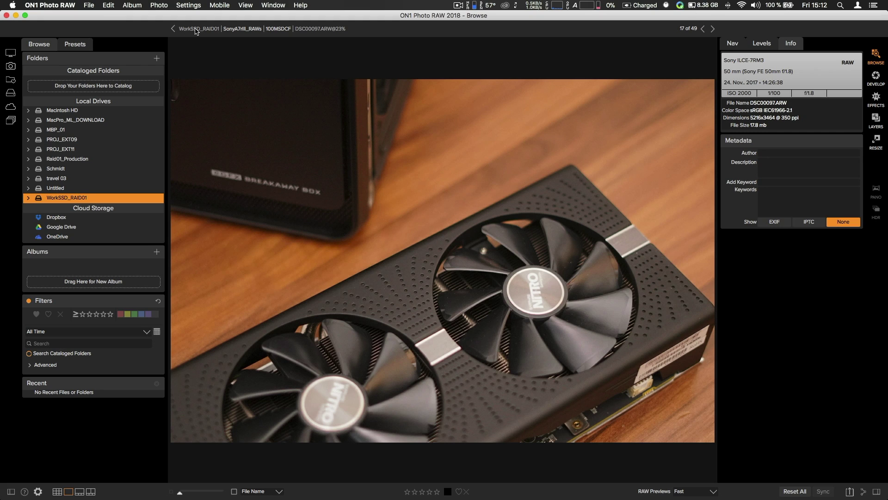
# Step: Show the export settings and list the file types: JPEG, Photoshop, TIFF and PNG
pyautogui.click(51, 5)
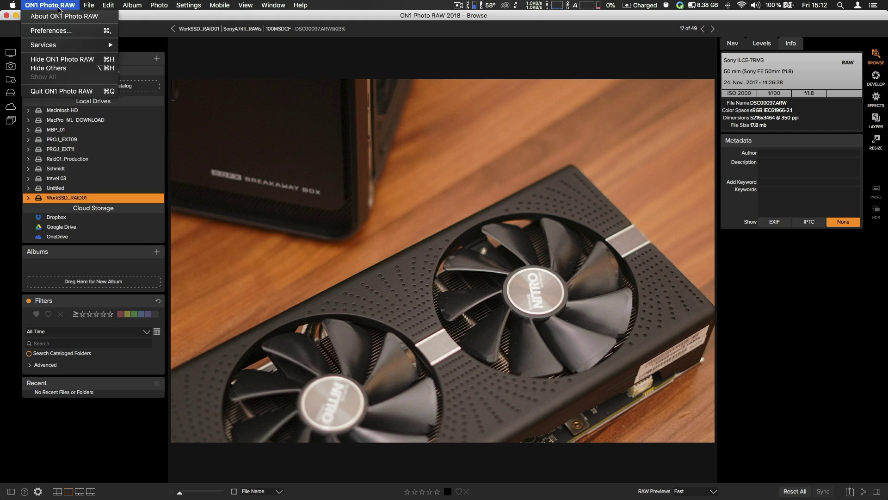
pyautogui.moveTo(89, 5)
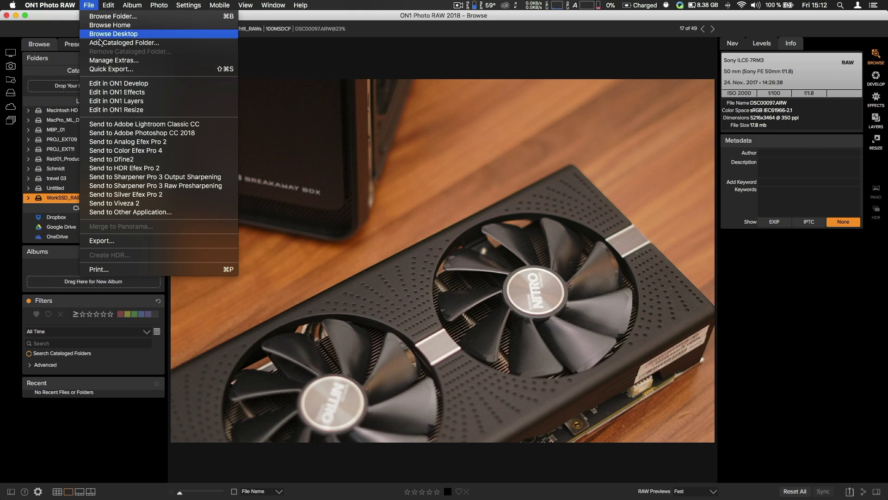
pyautogui.click(154, 240)
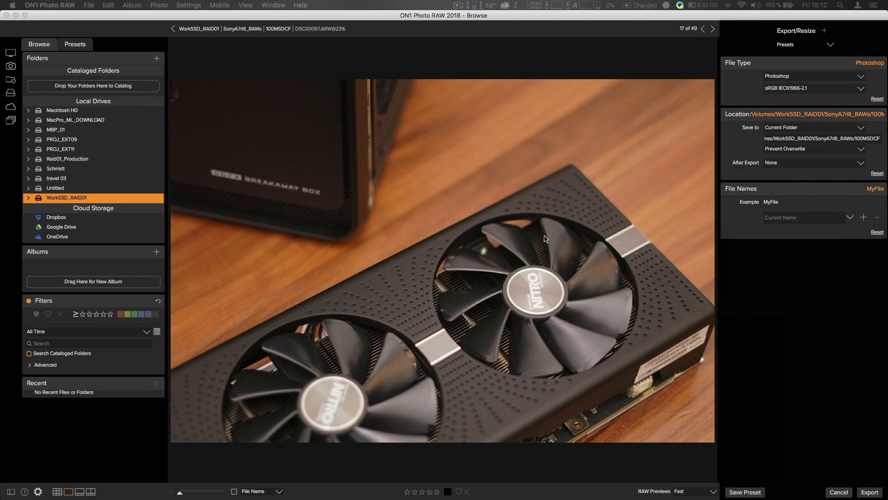
pyautogui.click(818, 78)
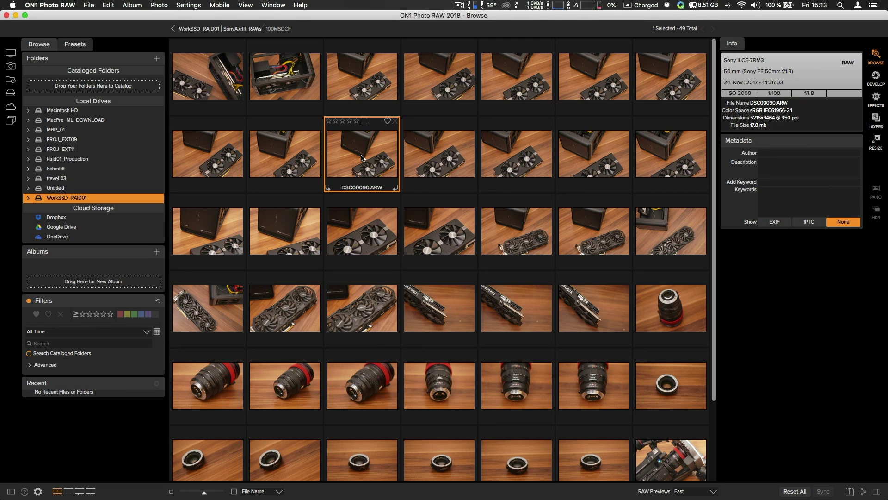
# Step: Send the original DSC00090 to Lightroom Classic CC, then cancel Lightroom's import
pyautogui.rightClick(362, 158)
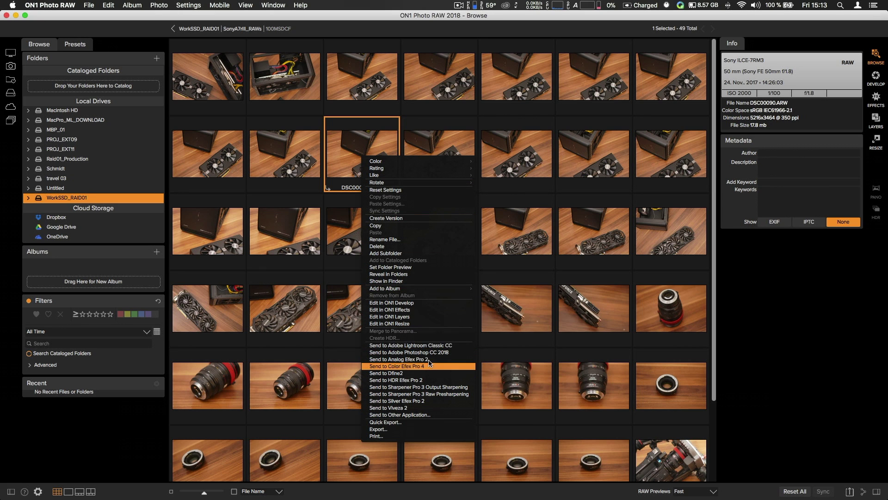
pyautogui.click(443, 347)
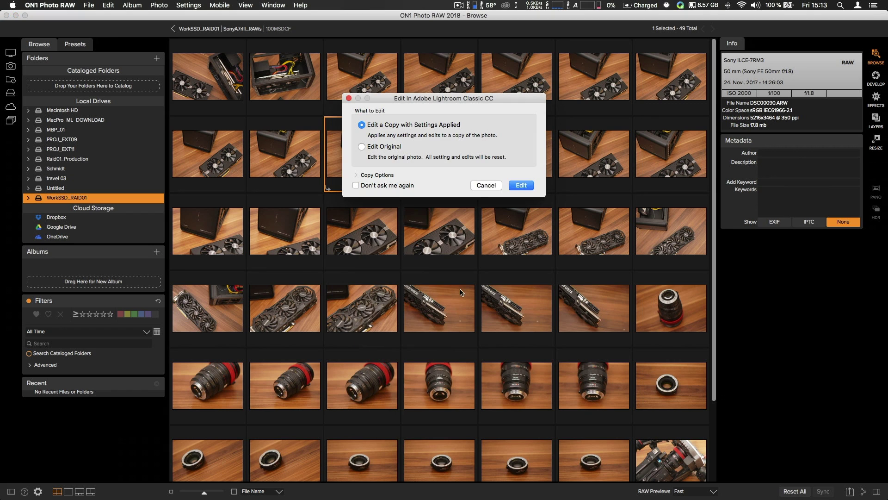
pyautogui.click(371, 149)
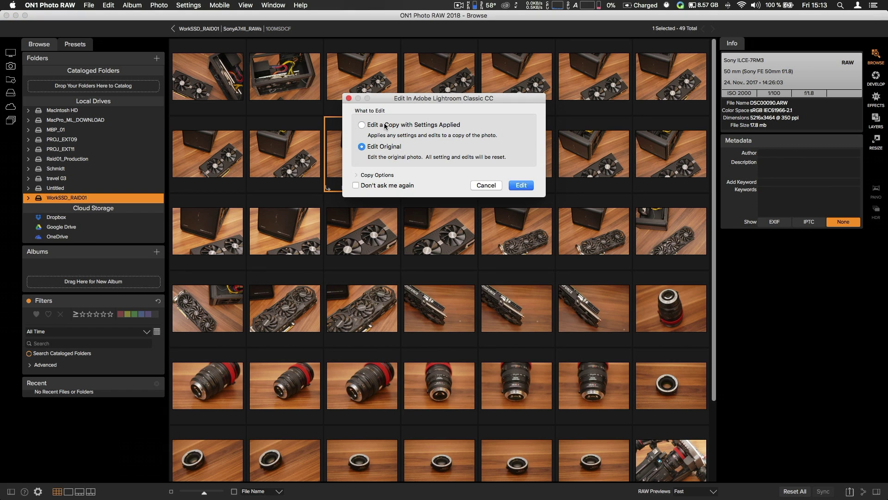
pyautogui.click(522, 186)
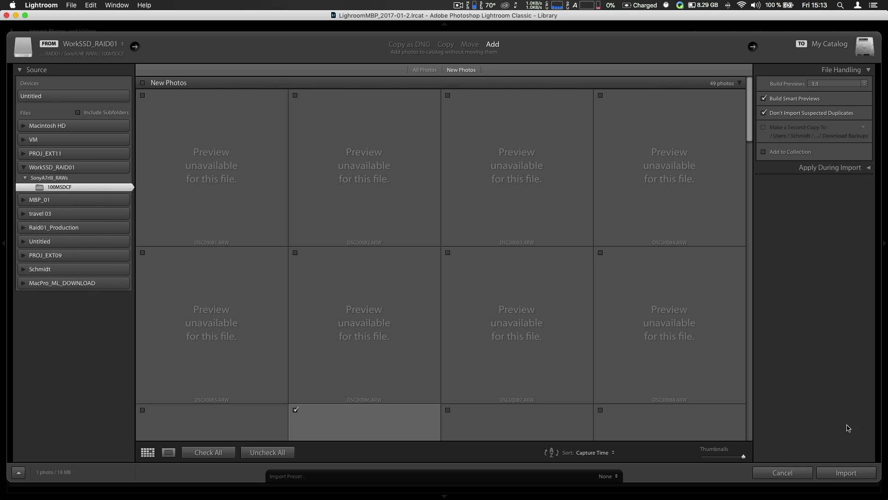
pyautogui.scroll(-3, 568, 360)
pyautogui.click(783, 472)
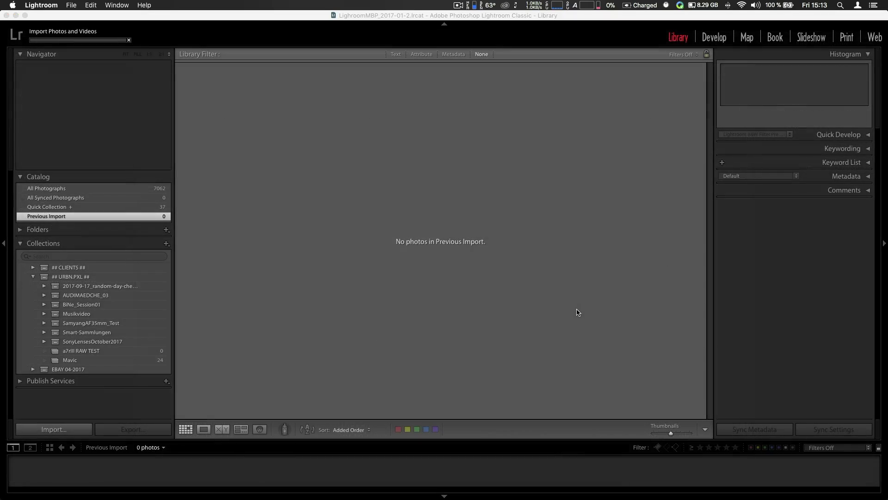
# Step: Back in ON1, send DSC00090 to Lightroom as a copy with settings applied
pyautogui.hotkey('ctrl', 'Up')
pyautogui.click(278, 351)
pyautogui.rightClick(346, 163)
pyautogui.click(398, 351)
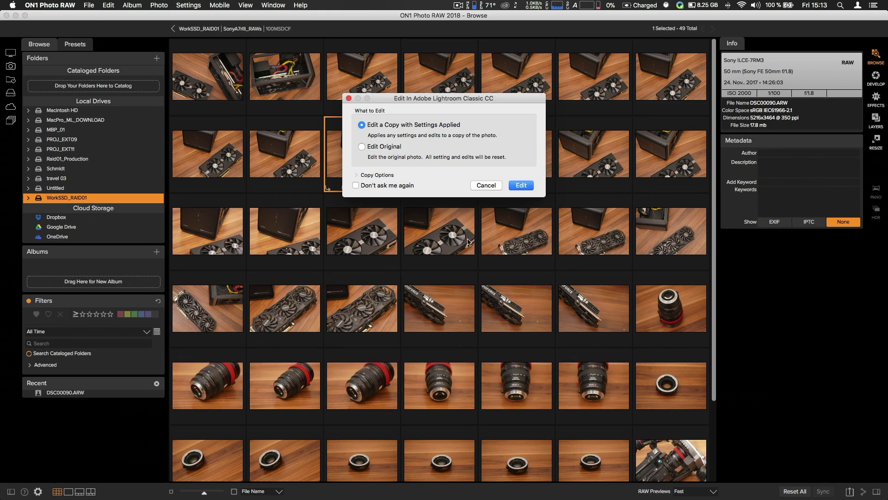
pyautogui.click(522, 185)
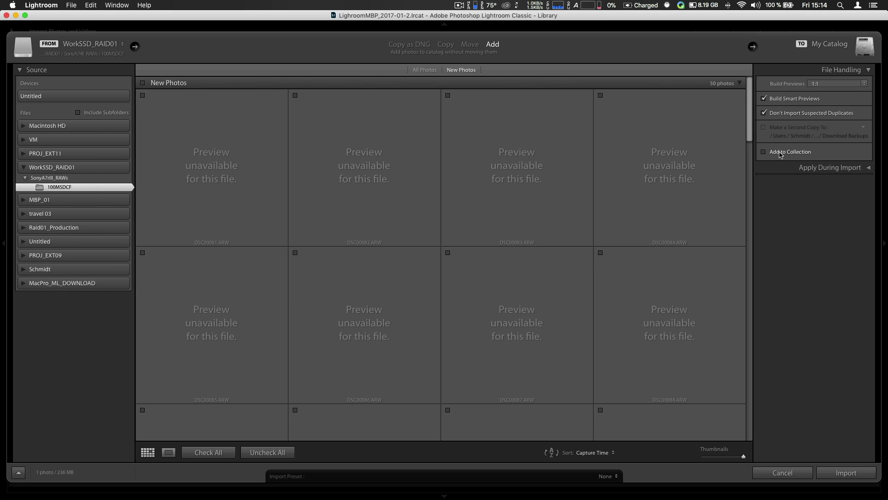
# Step: Import DSC00090 copy.psd into the a7rIII RAW TEST collection and open it in Develop
pyautogui.click(780, 153)
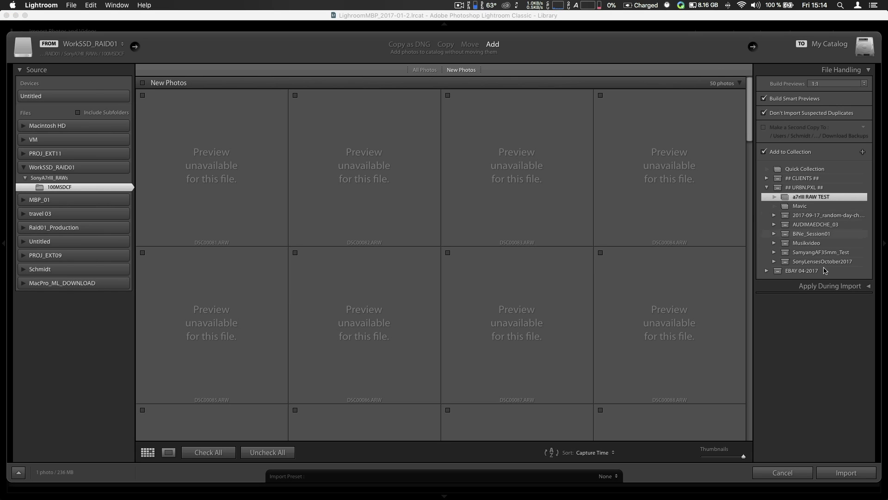
pyautogui.click(855, 473)
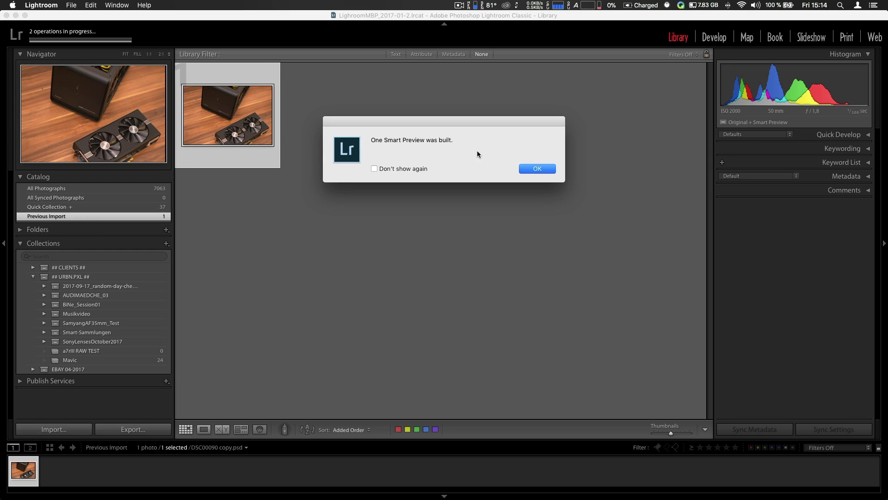
pyautogui.click(537, 168)
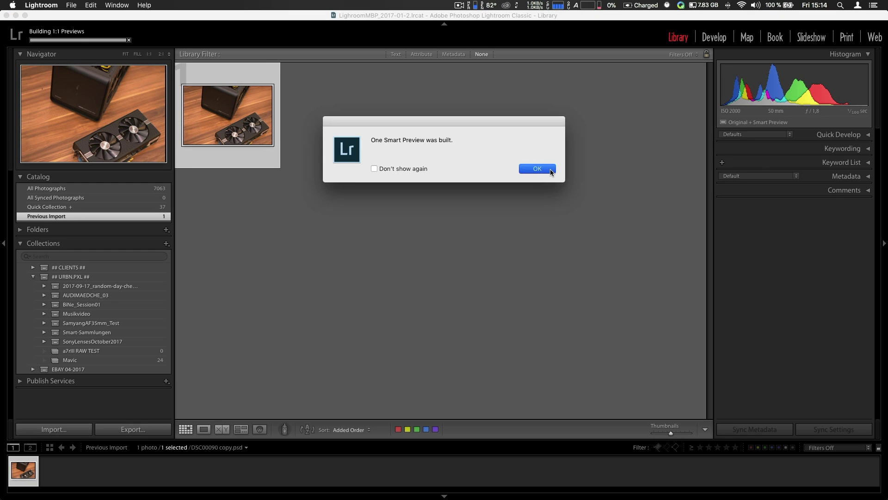
pyautogui.doubleClick(250, 127)
pyautogui.click(712, 41)
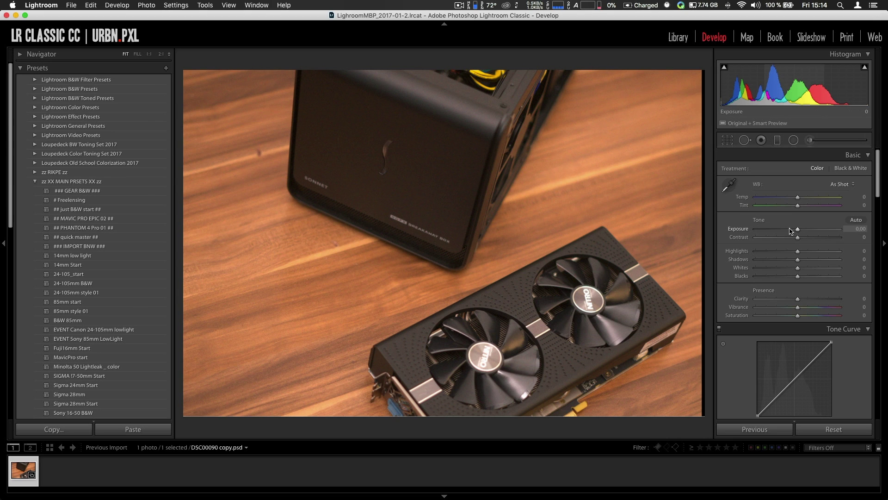
# Step: Set white balance to Auto, Temp -36, Exposure +0.40 and an initial Contrast +19
pyautogui.click(841, 184)
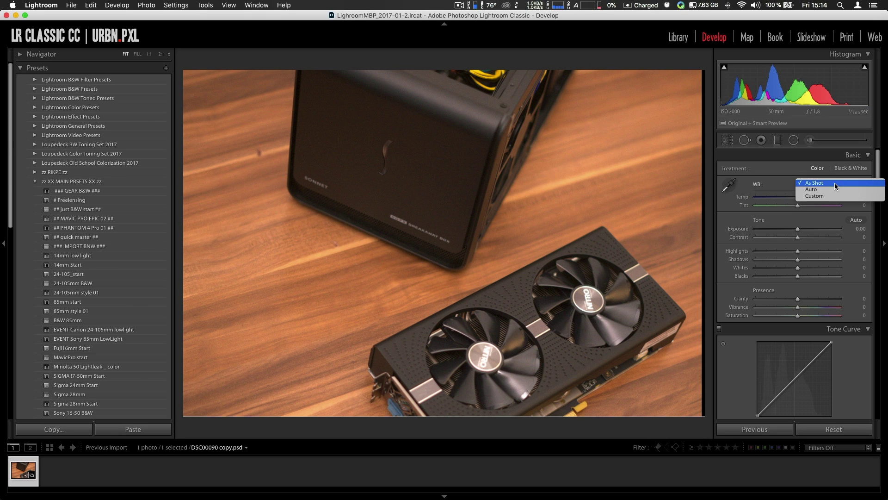
pyautogui.click(851, 190)
pyautogui.click(841, 184)
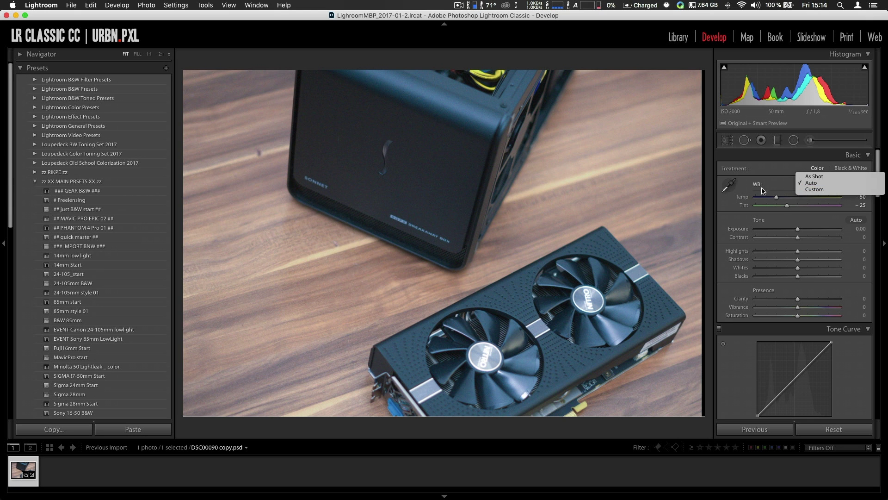
pyautogui.click(779, 201)
pyautogui.click(782, 200)
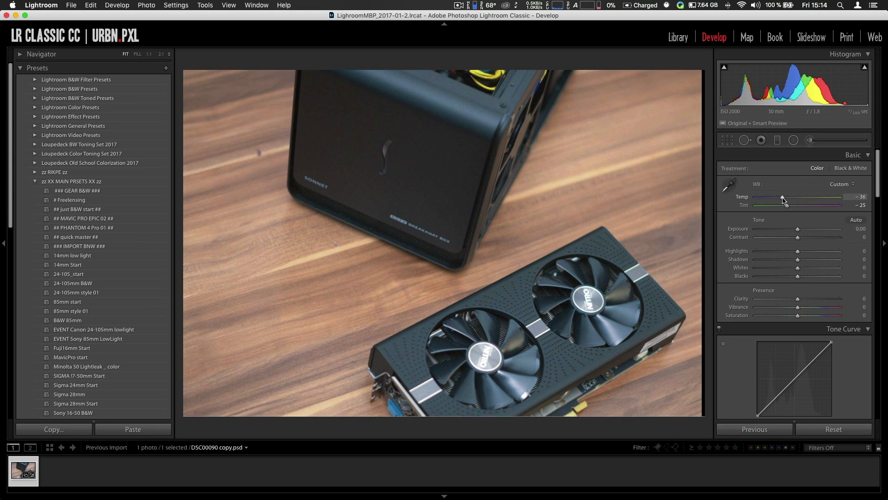
pyautogui.click(801, 228)
pyautogui.click(805, 237)
# Step: Set Highlights -46, Shadows +37, Clarity +32, Saturation -100, Vibrance +60, Contrast +66, then return to ON1
pyautogui.click(778, 251)
pyautogui.click(813, 259)
pyautogui.click(811, 298)
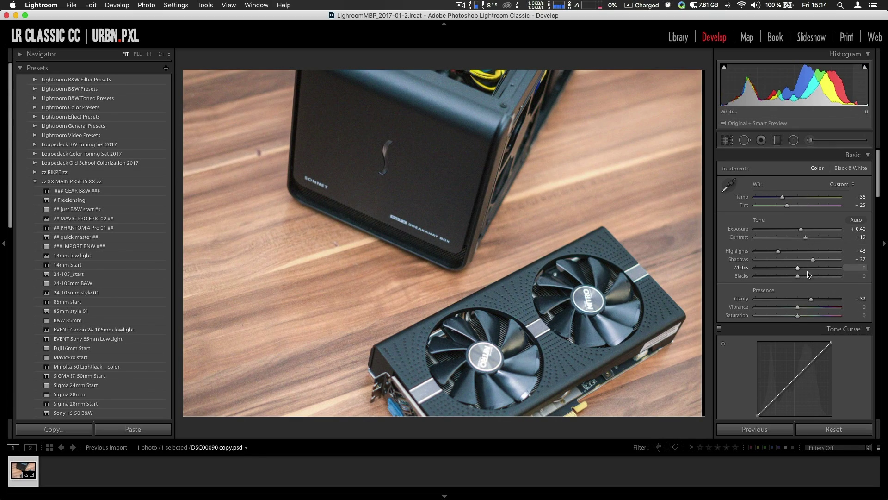
pyautogui.moveTo(797, 315); pyautogui.dragTo(755, 316)
pyautogui.click(823, 306)
pyautogui.click(827, 236)
pyautogui.scroll(-1, 790, 346)
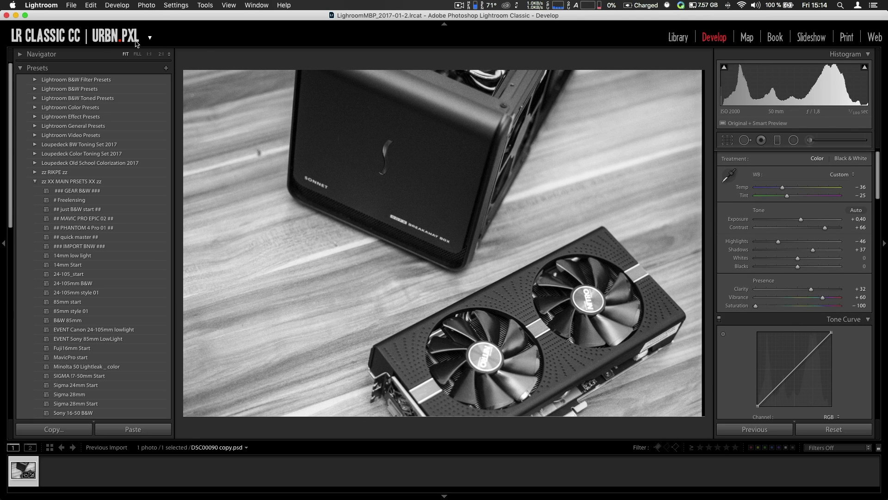
pyautogui.press('super+comma')
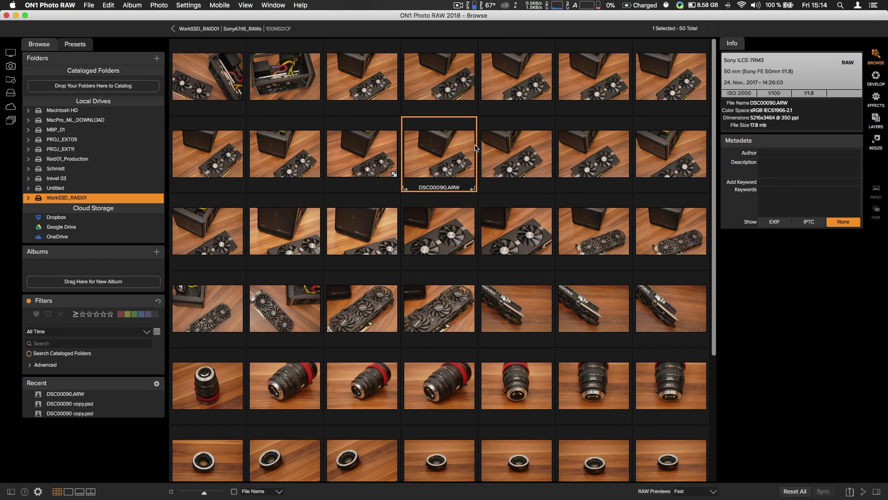
pyautogui.moveTo(449, 150)
# Step: Scroll through ON1's grid of 50 thumbnails, then switch to Capture One 10
pyautogui.scroll(-5, 448, 224)
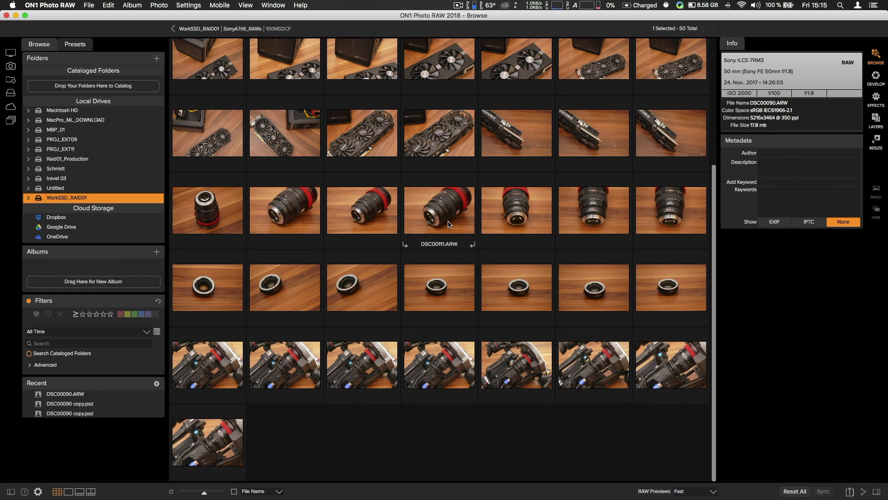
pyautogui.scroll(5, 448, 225)
pyautogui.scroll(-5, 451, 185)
pyautogui.scroll(5, 451, 183)
pyautogui.press('super+Tab')
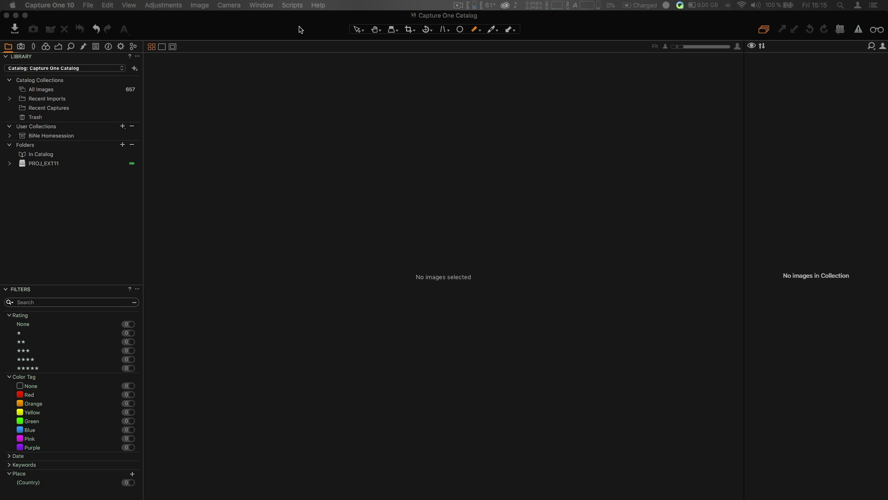
# Step: Start a new session located in the SonyA7rIII_RAWs folder on WorkSSD_RAID01
pyautogui.click(284, 24)
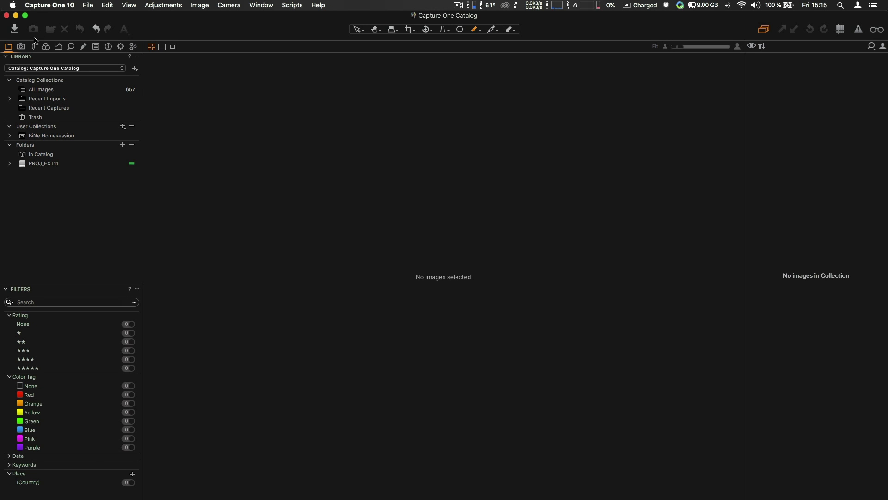
pyautogui.click(88, 6)
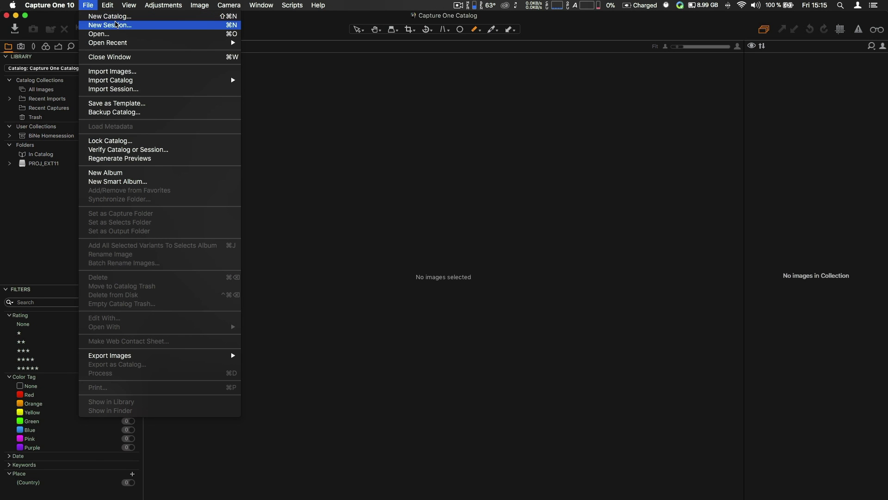
pyautogui.click(117, 25)
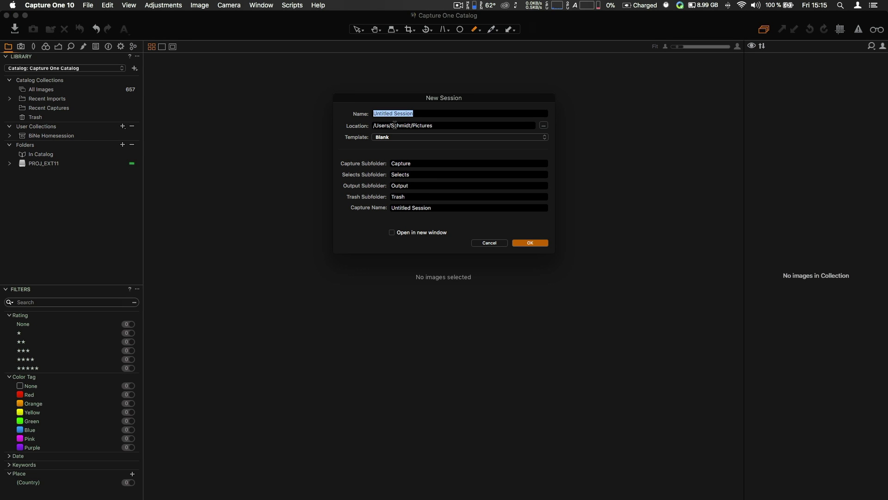
pyautogui.click(543, 125)
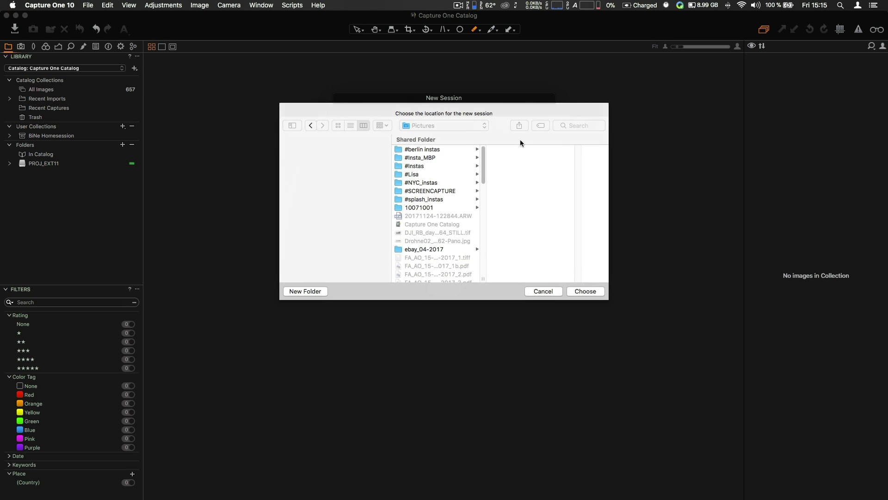
pyautogui.scroll(-5, 342, 268)
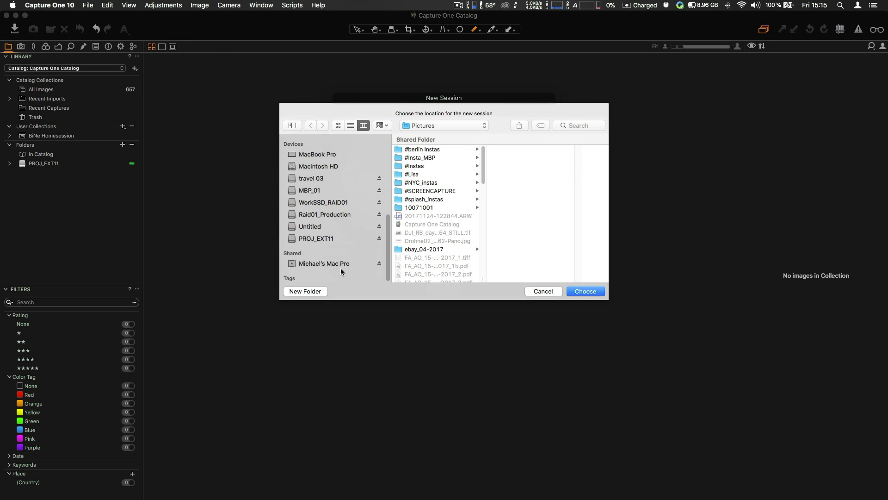
pyautogui.click(330, 202)
pyautogui.click(437, 164)
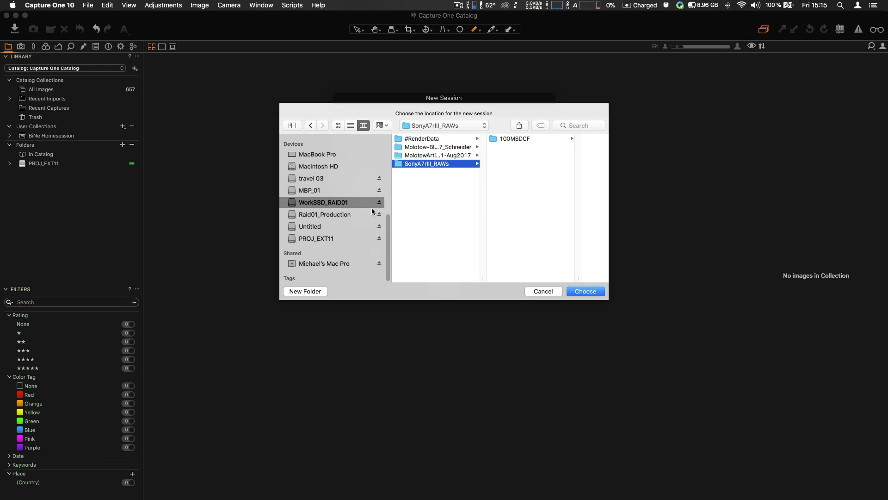
pyautogui.click(586, 291)
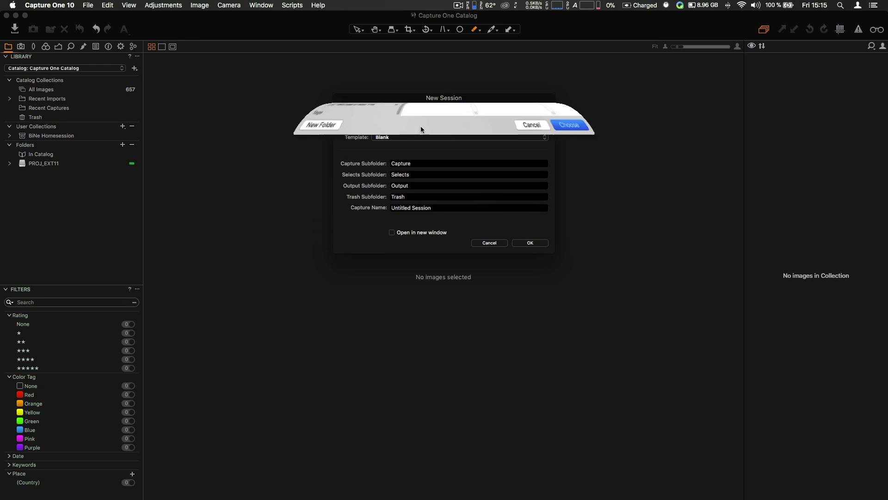
# Step: Name the session 1st Sony A7rIII Sess'n, keep the Blank template, and create it
pyautogui.click(416, 113)
pyautogui.doubleClick(416, 113)
pyautogui.tripleClick(416, 113)
pyautogui.write("1st Sony A7rIII Sess'h")
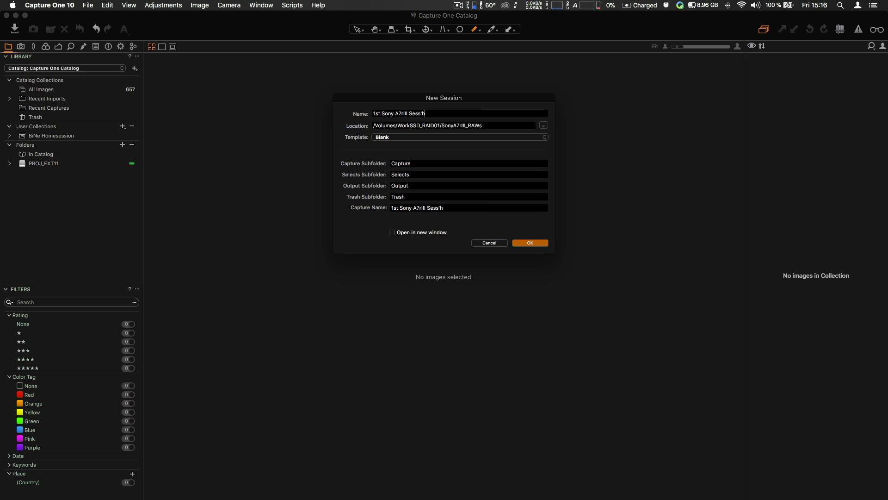
pyautogui.click(408, 139)
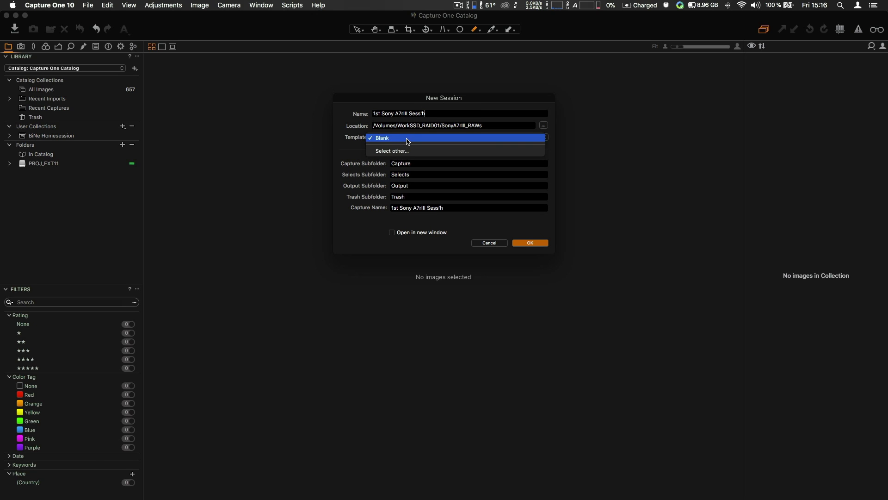
pyautogui.click(336, 155)
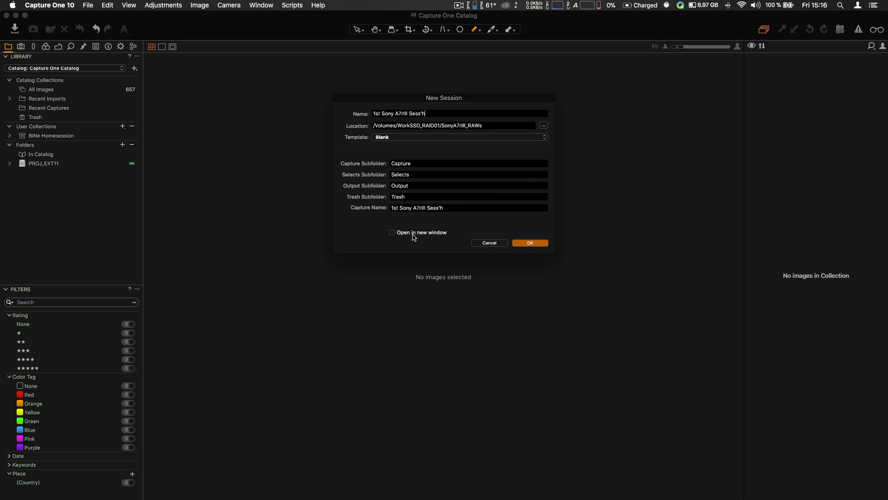
pyautogui.click(540, 244)
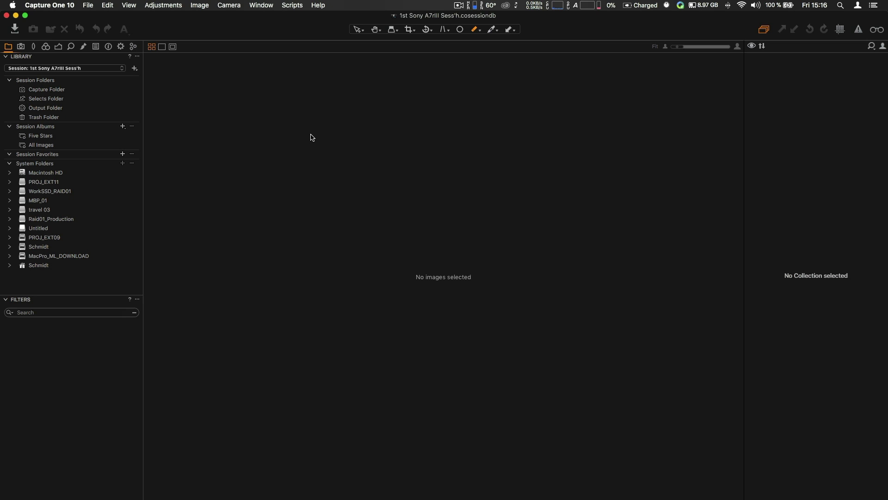
# Step: Import all 50 Sony RAW shots from the card into the session folder
pyautogui.click(87, 5)
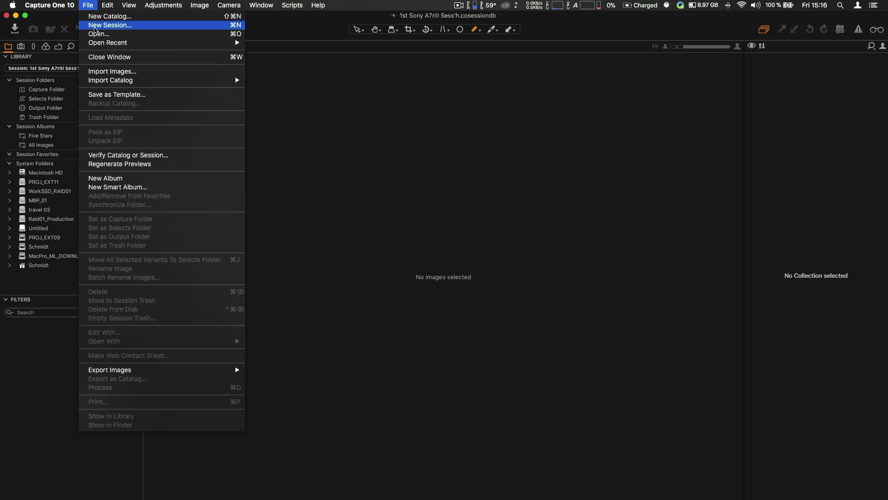
pyautogui.click(108, 71)
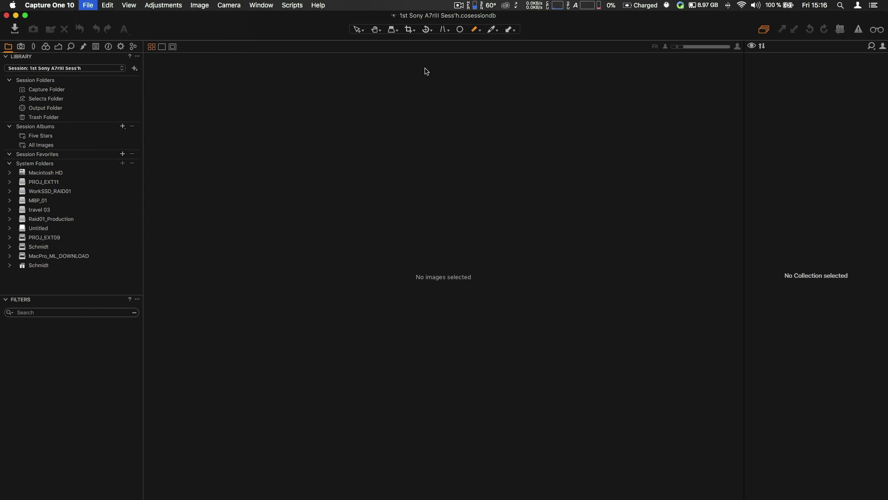
pyautogui.click(309, 118)
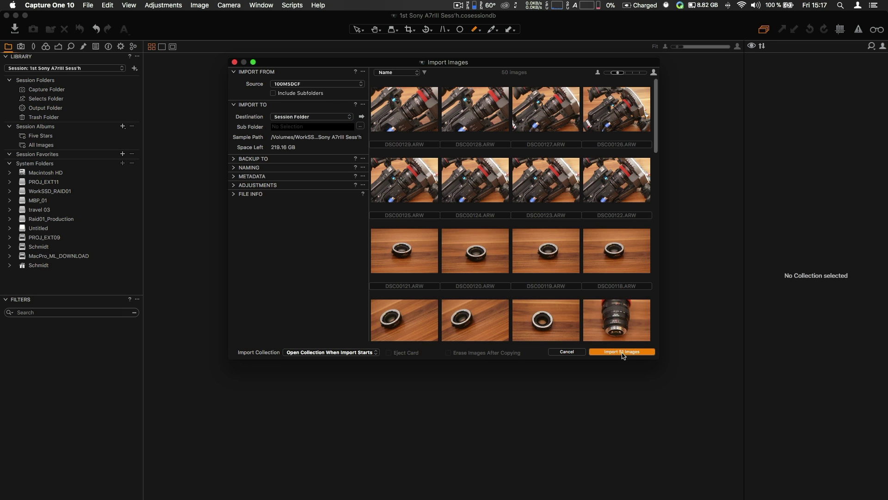
pyautogui.click(623, 353)
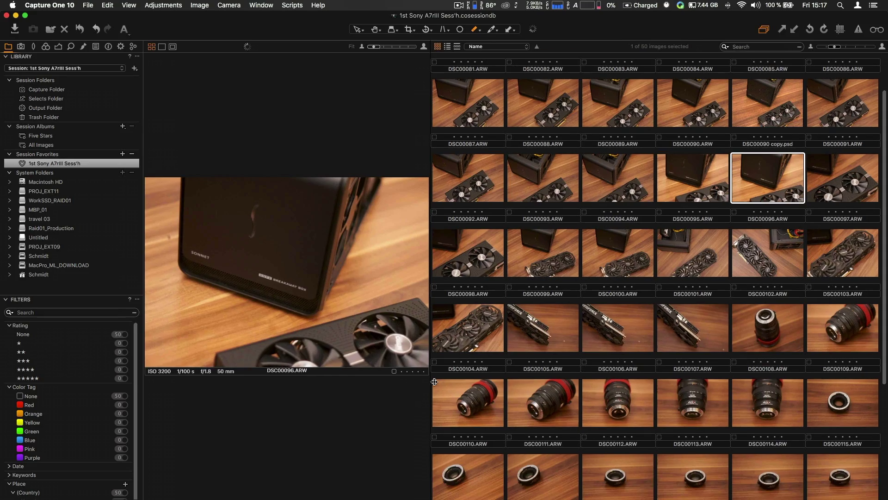
pyautogui.moveTo(434, 381); pyautogui.dragTo(439, 381)
pyautogui.scroll(-5, 630, 284)
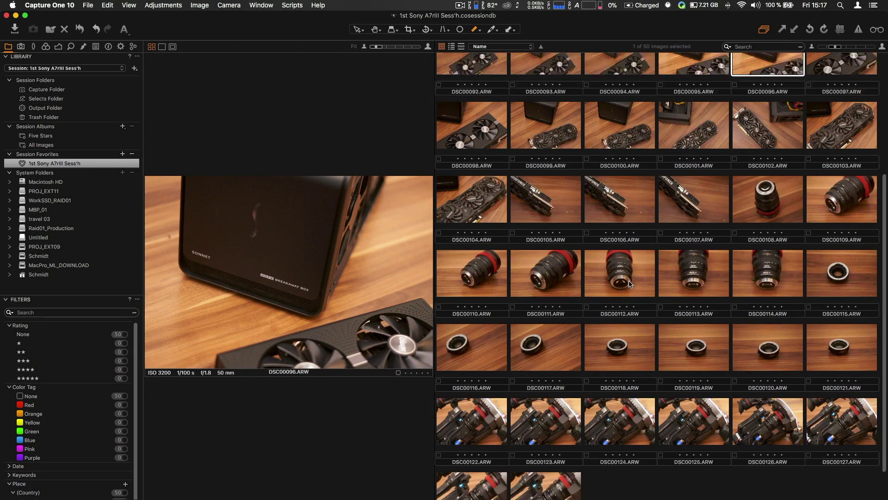
pyautogui.scroll(8, 629, 284)
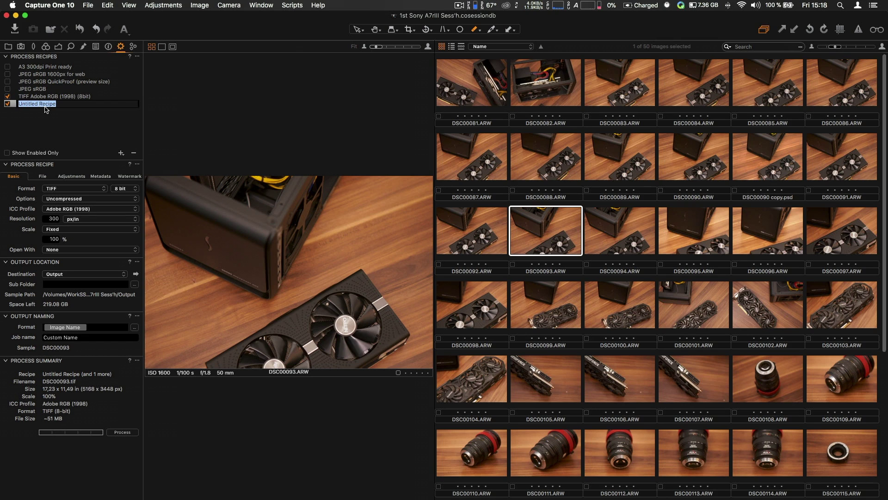
# Step: Name the recipe 'a7rIII Export', set its format to DNG and job name to '_RAW-DNG'
pyautogui.write('a7rIII Ex')
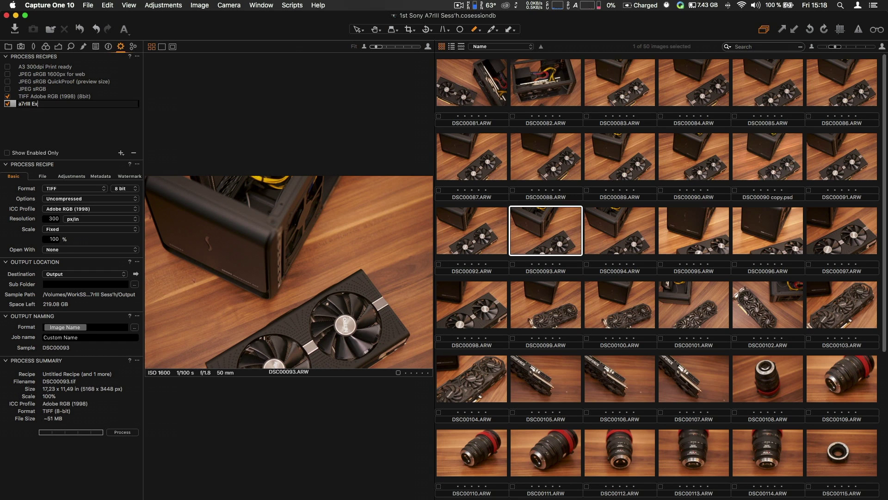
pyautogui.write('port')
pyautogui.press('Return')
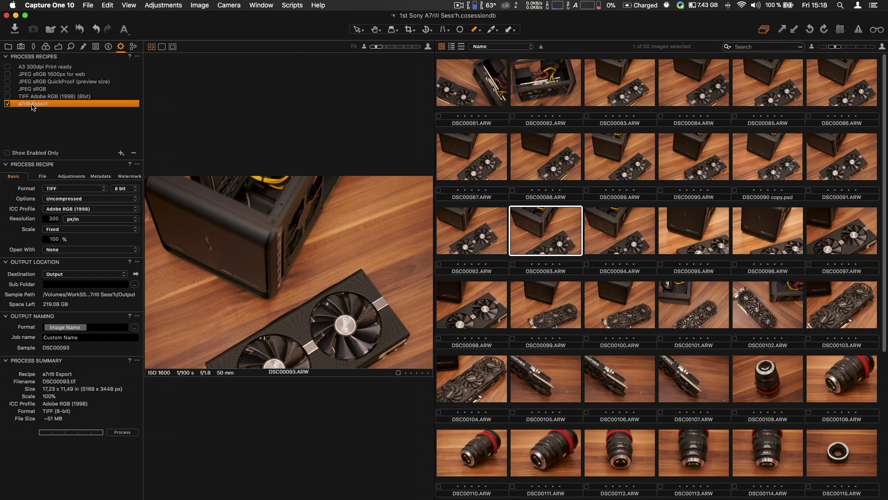
pyautogui.click(62, 190)
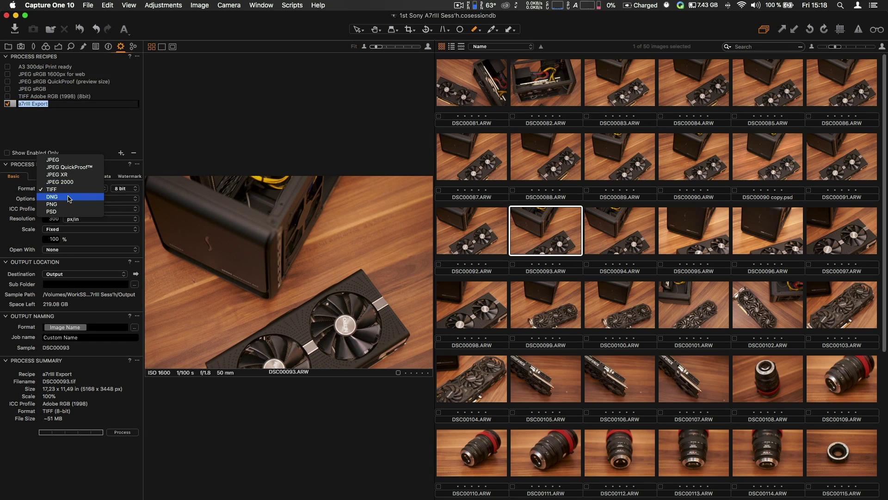
pyautogui.click(69, 198)
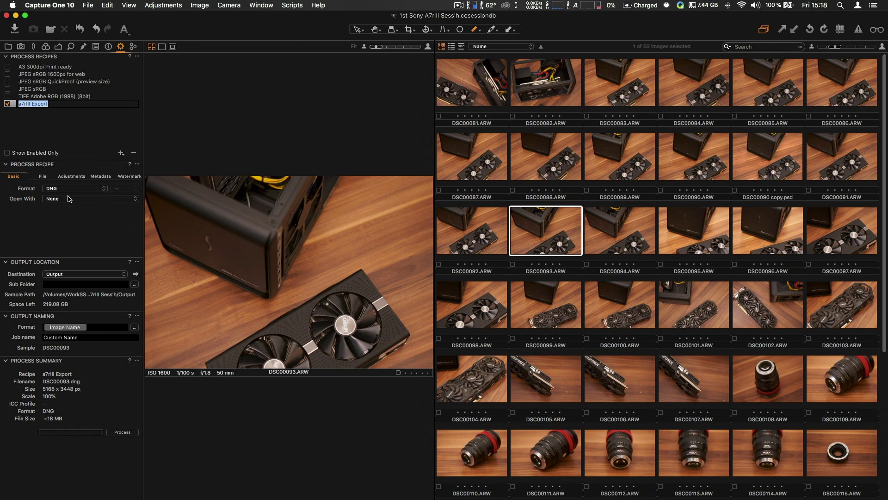
pyautogui.click(65, 201)
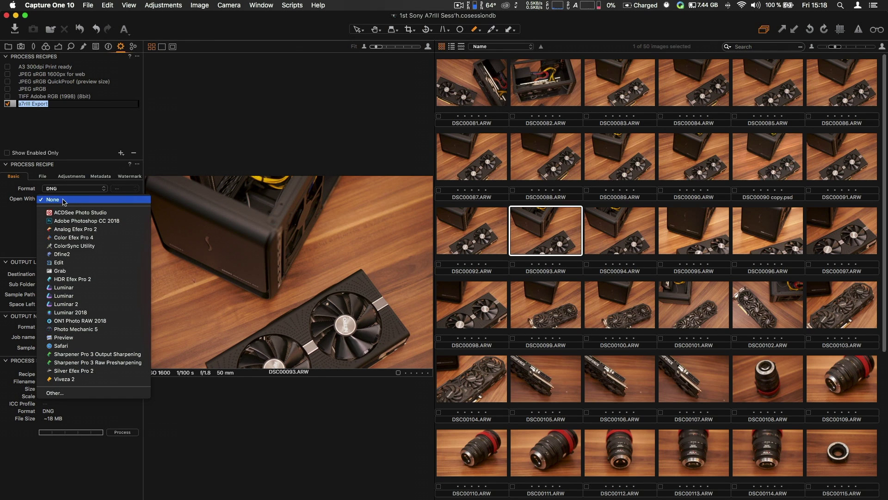
pyautogui.click(47, 201)
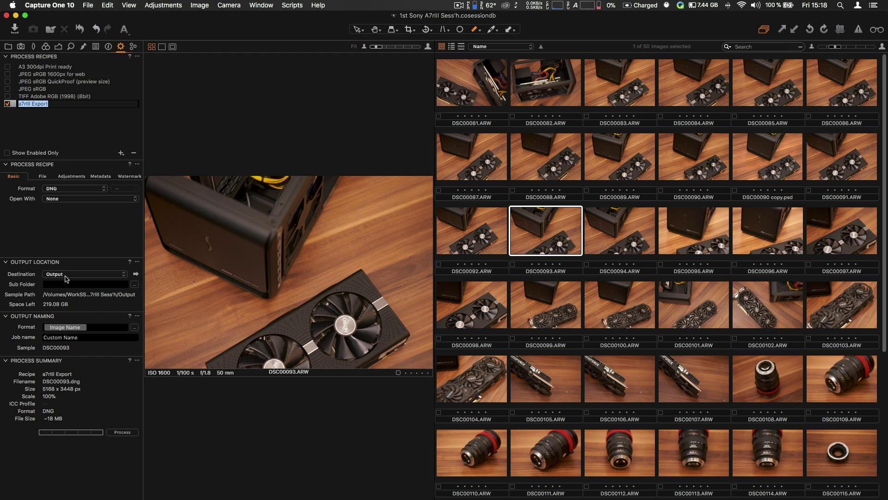
pyautogui.click(81, 340)
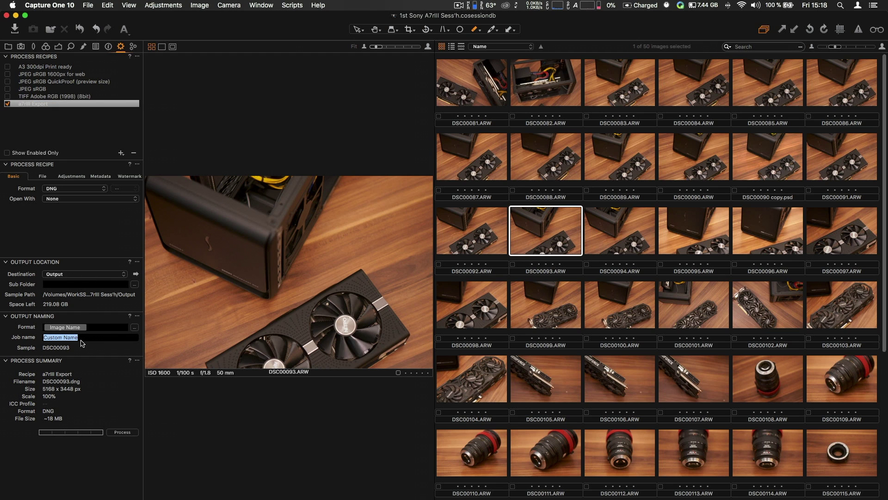
pyautogui.press('BackSpace')
pyautogui.write('_RAW-DNG')
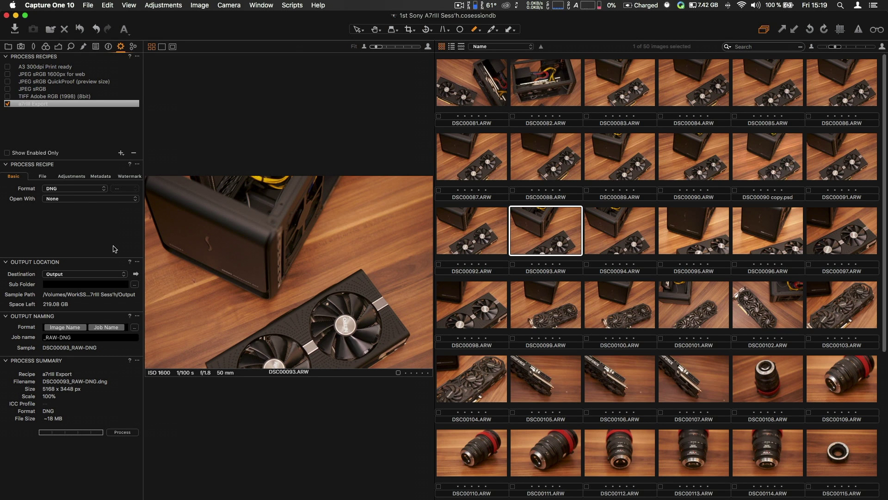
# Step: Select all 50 images and process them with the a7rIII Export recipe
pyautogui.click(466, 90)
pyautogui.press('super+c')
pyautogui.press('super+a')
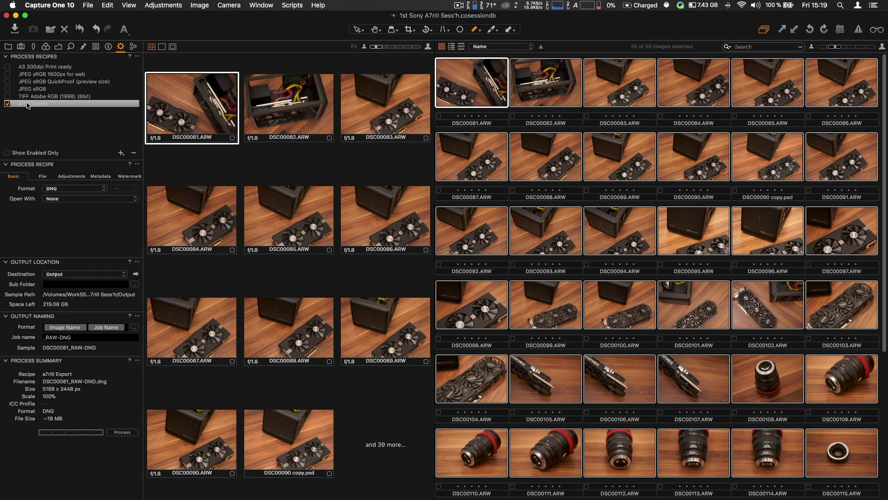
pyautogui.click(130, 433)
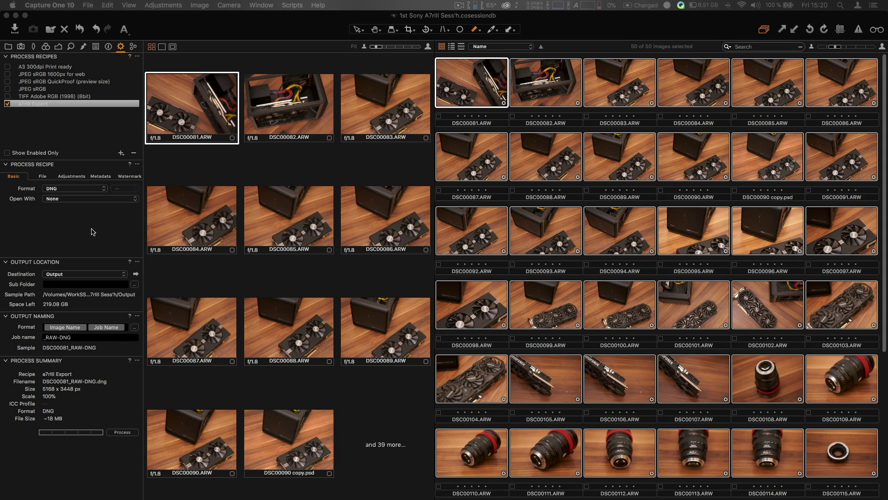
pyautogui.click(483, 83)
pyautogui.press('Right')
pyautogui.press('Left')
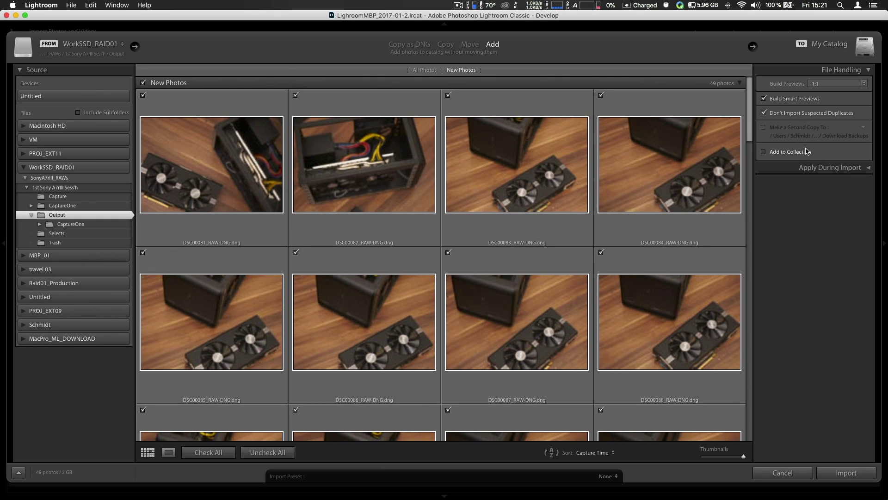
# Step: Import the processed DNGs from Output into the a7rIII RAW TEST collection
pyautogui.click(807, 152)
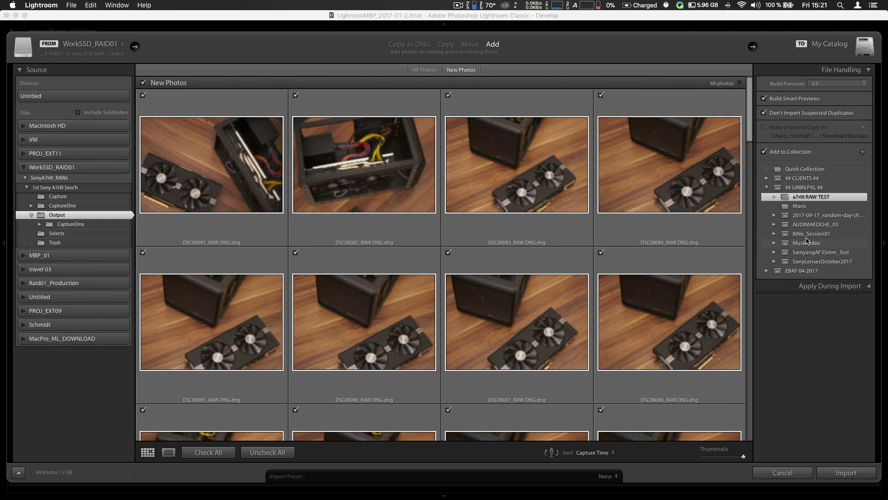
pyautogui.click(841, 474)
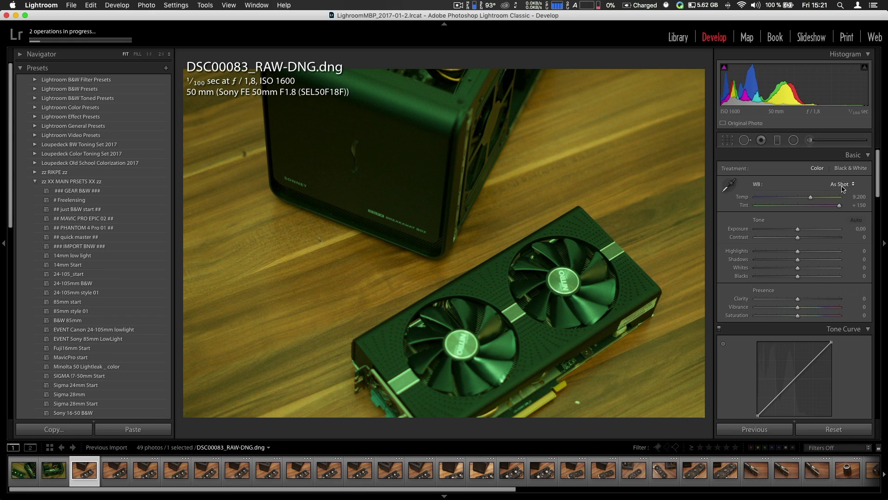
# Step: Try Auto white balance on the current photo, then revert to As Shot
pyautogui.click(842, 189)
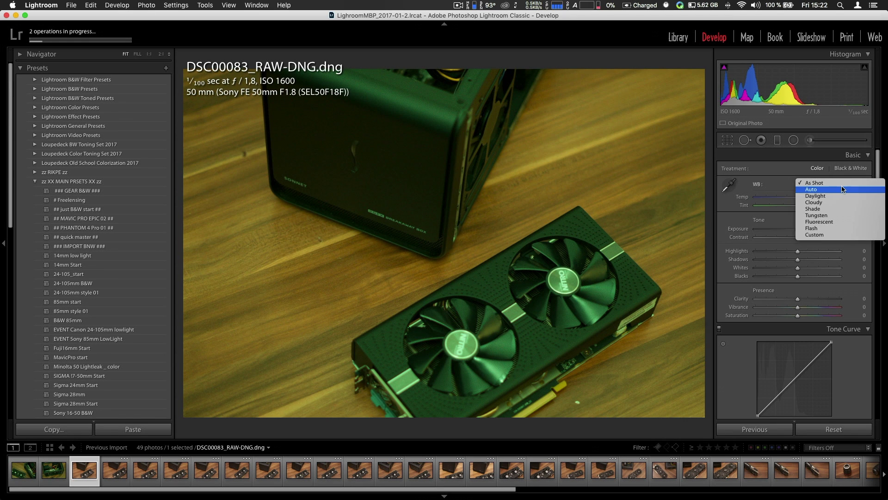
pyautogui.click(842, 189)
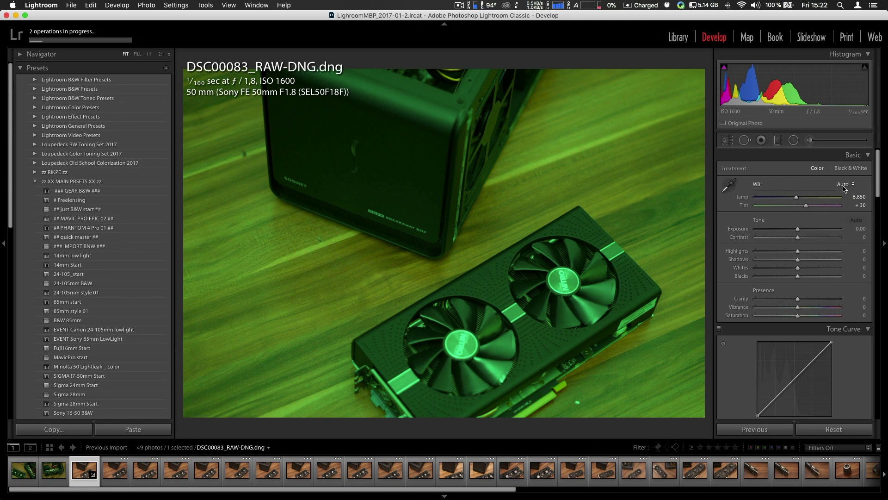
pyautogui.click(845, 185)
pyautogui.click(842, 175)
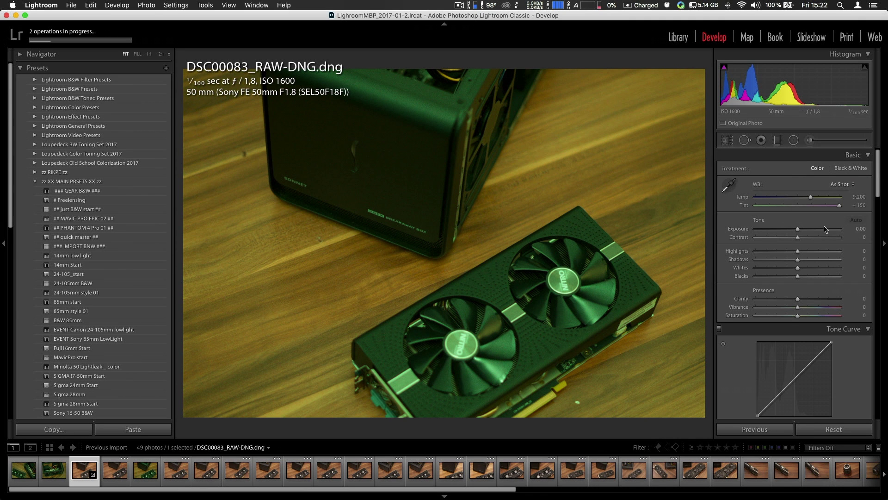
# Step: Switch the Camera Calibration process version to Version 3 (2012), then back to Version 4
pyautogui.scroll(-15, 843, 253)
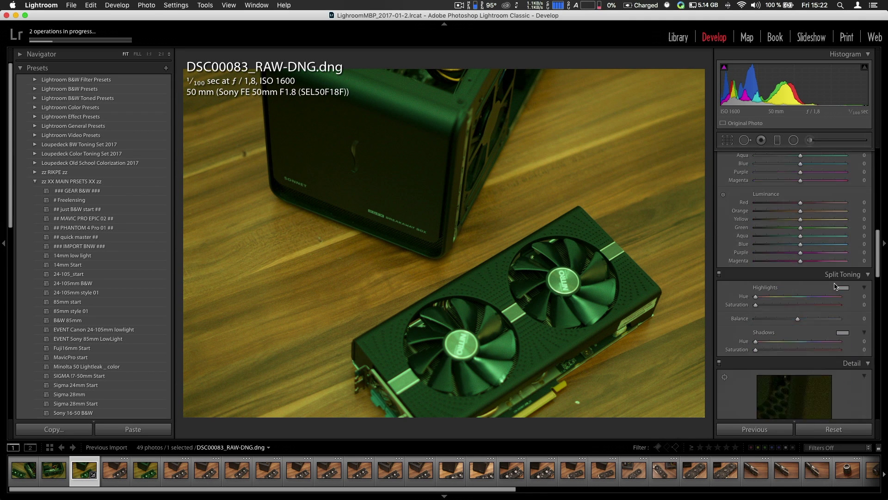
pyautogui.scroll(-15, 835, 287)
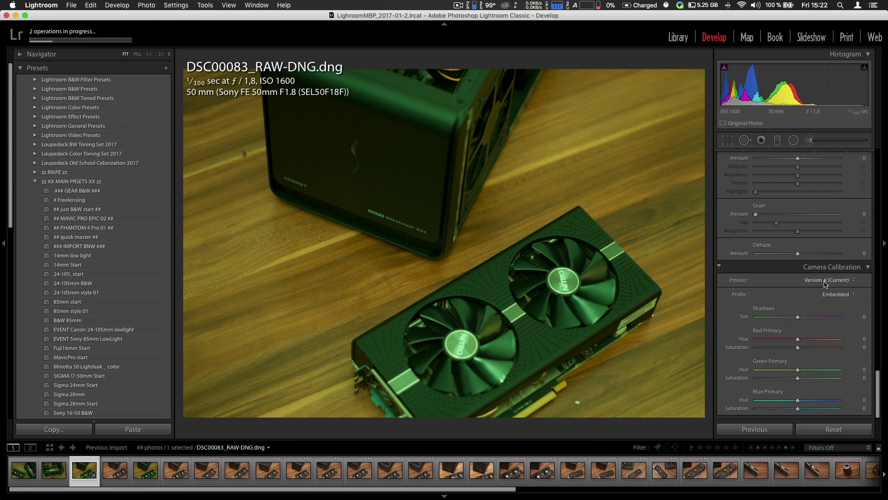
pyautogui.click(826, 284)
pyautogui.click(828, 280)
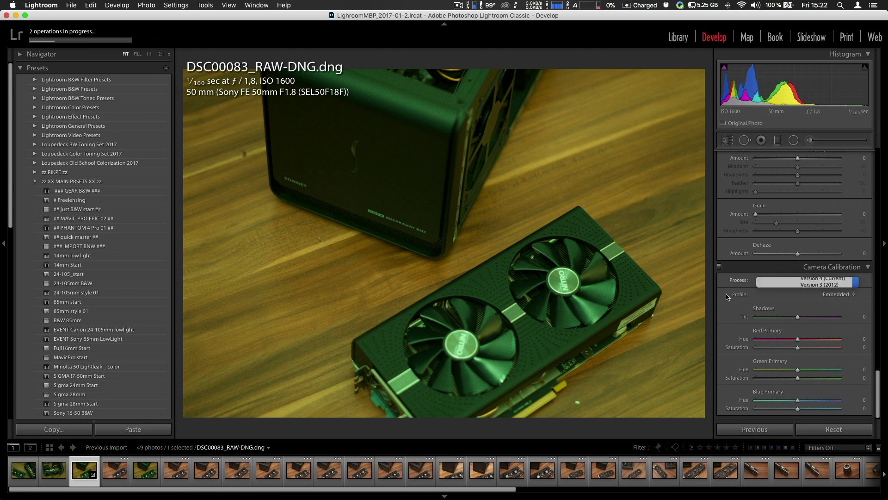
pyautogui.click(837, 295)
pyautogui.click(811, 282)
pyautogui.click(816, 280)
pyautogui.click(818, 285)
pyautogui.click(823, 283)
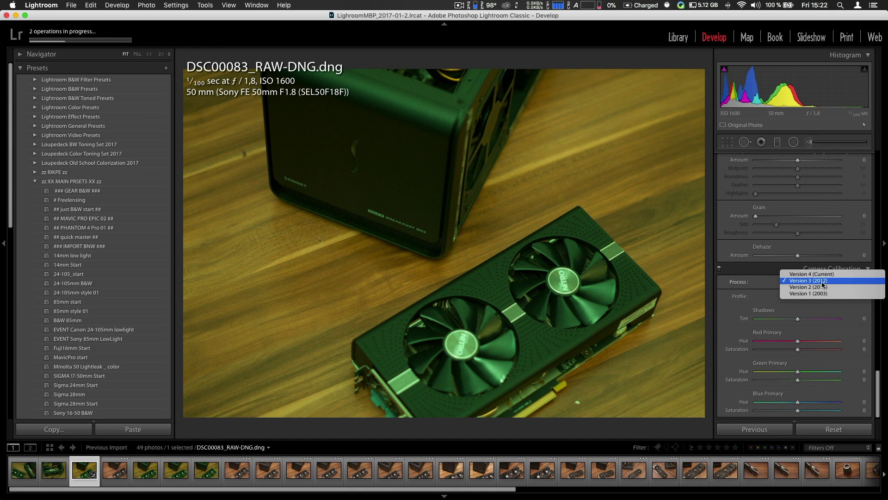
pyautogui.click(814, 274)
pyautogui.scroll(15, 837, 324)
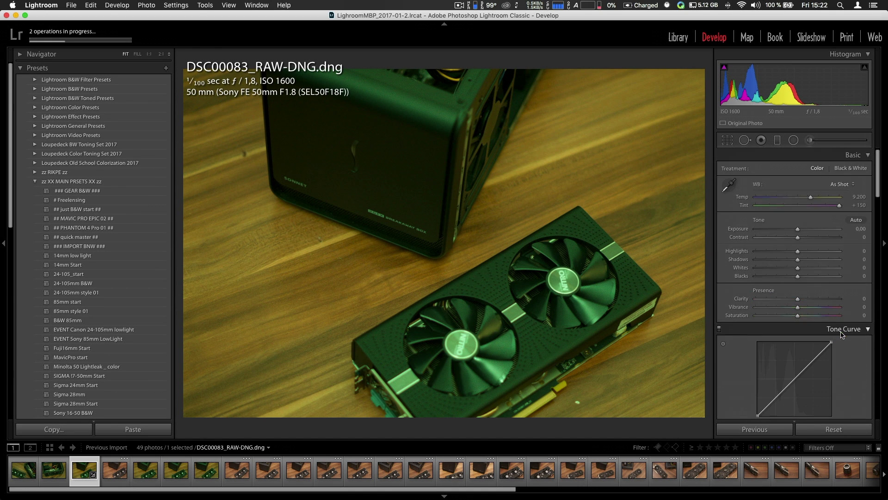
# Step: Set DSC00095's white balance to Daylight and inspect it at 1:1 against DSC00096
pyautogui.click(451, 472)
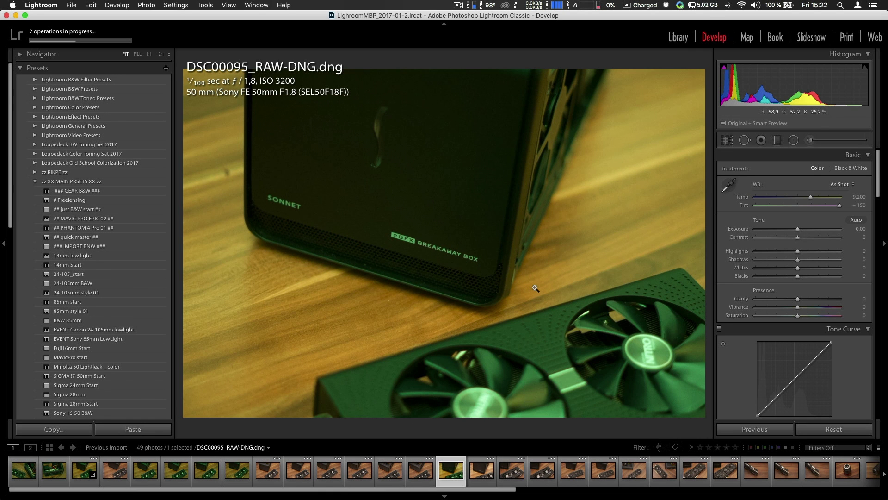
pyautogui.click(535, 288)
pyautogui.click(531, 287)
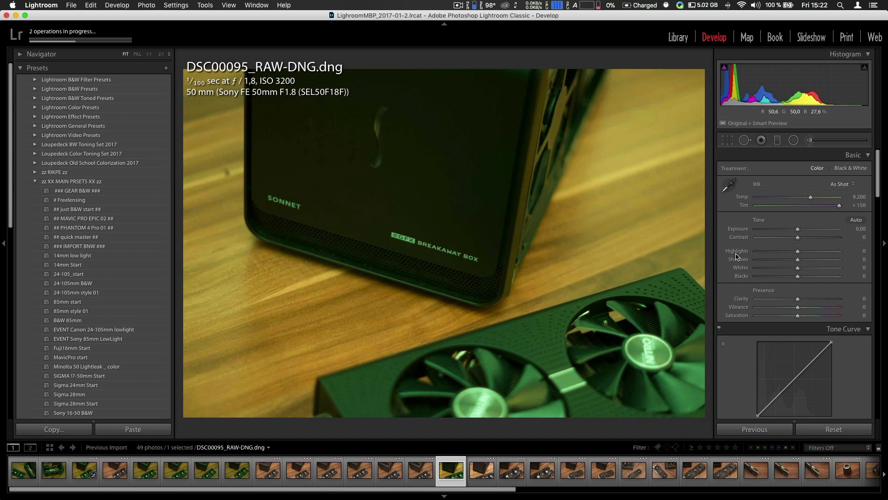
pyautogui.click(851, 186)
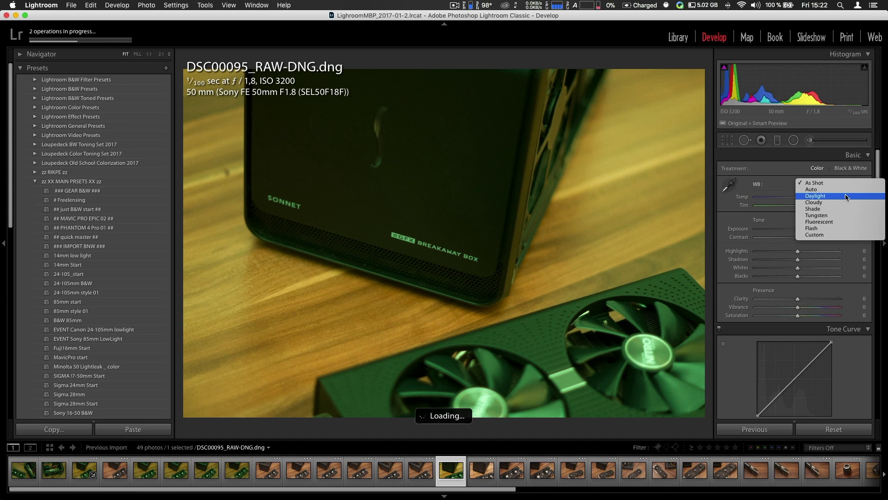
pyautogui.click(847, 196)
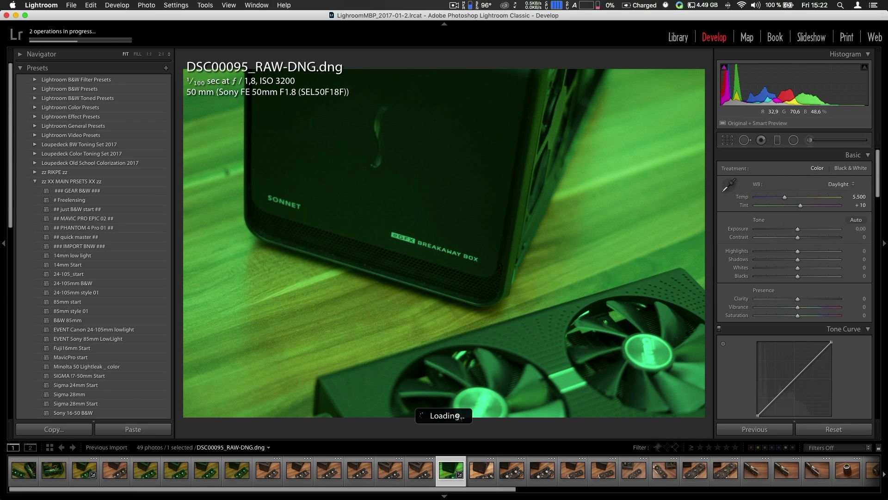
pyautogui.click(479, 469)
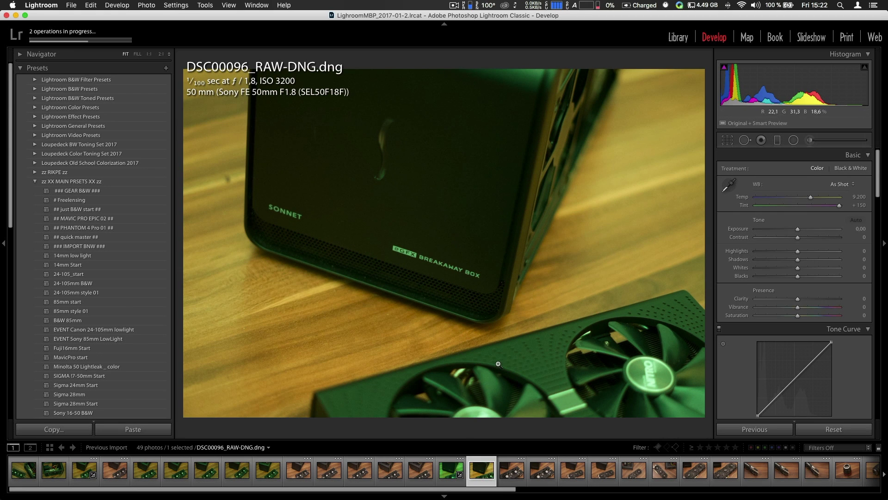
pyautogui.press('Left')
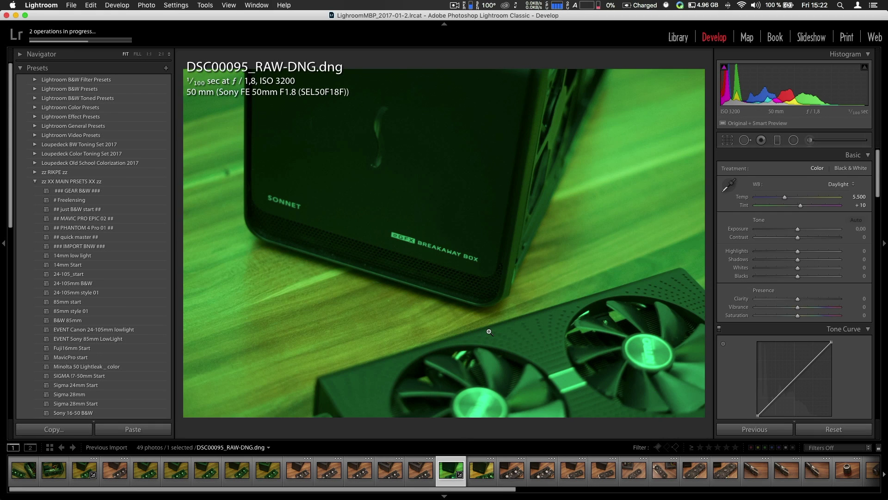
pyautogui.click(490, 332)
pyautogui.click(487, 332)
# Step: On DSC00088, adjust tint and temperature, then restore the As Shot white balance
pyautogui.click(235, 471)
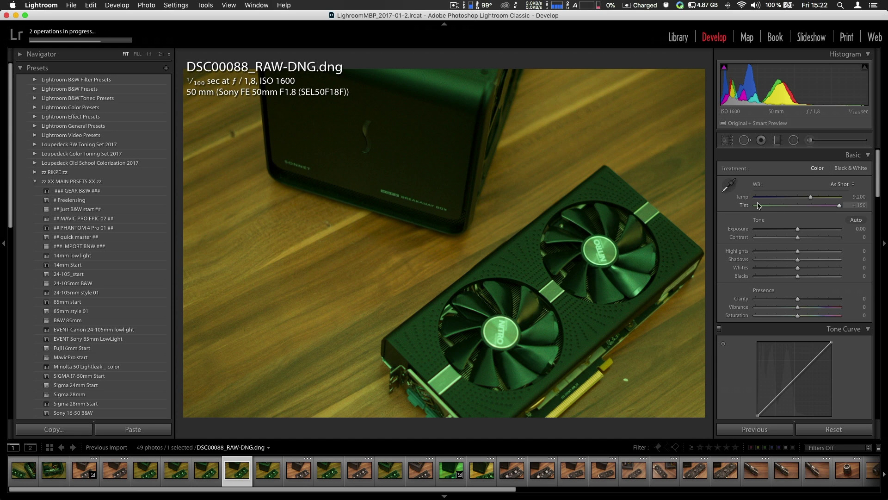
pyautogui.moveTo(833, 207); pyautogui.dragTo(879, 209)
pyautogui.moveTo(810, 197)
pyautogui.mouseDown()
pyautogui.moveTo(820, 197)
pyautogui.moveTo(803, 202)
pyautogui.mouseUp()
pyautogui.click(841, 184)
pyautogui.click(831, 131)
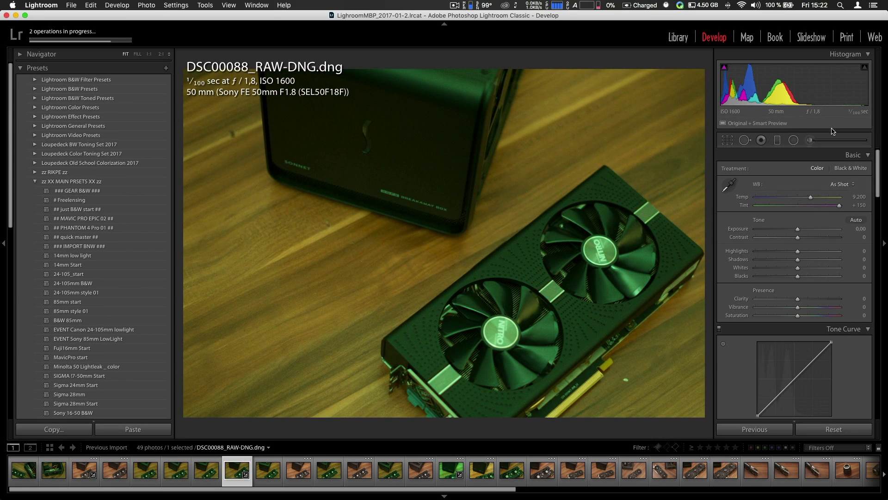
pyautogui.hotkey('ctrl', 'Up')
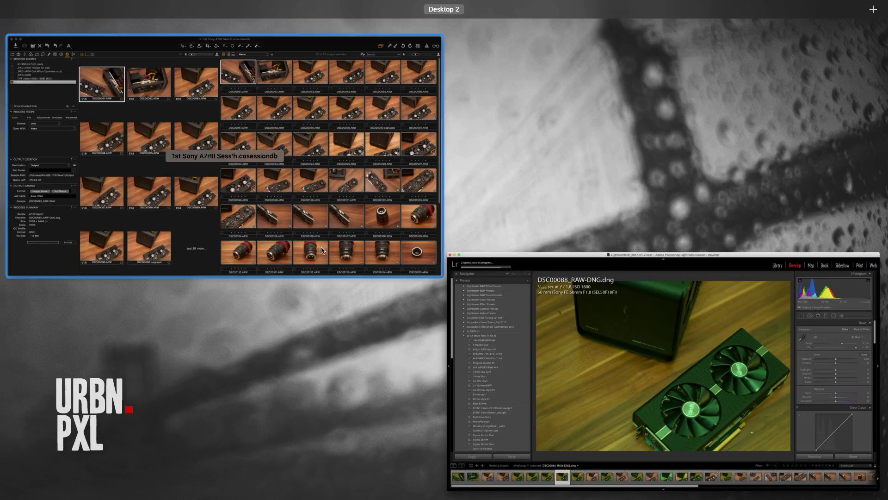
pyautogui.click(319, 249)
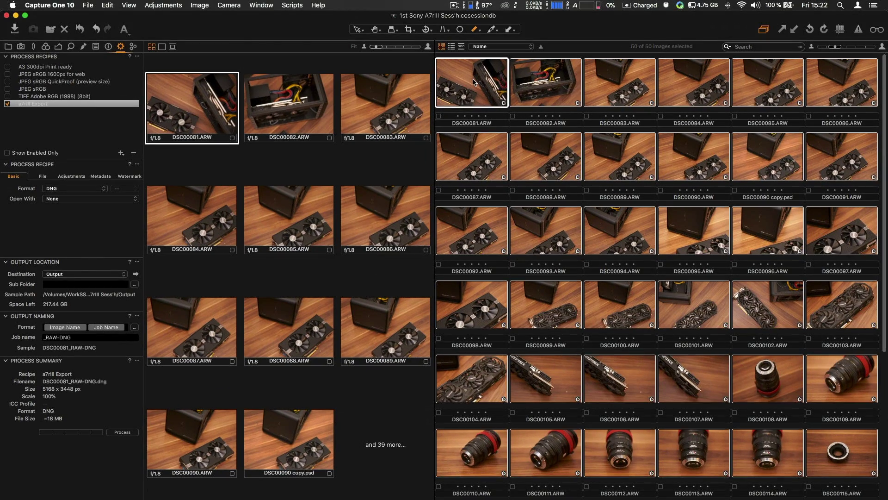
pyautogui.hotkey('ctrl', 'Up')
pyautogui.click(356, 207)
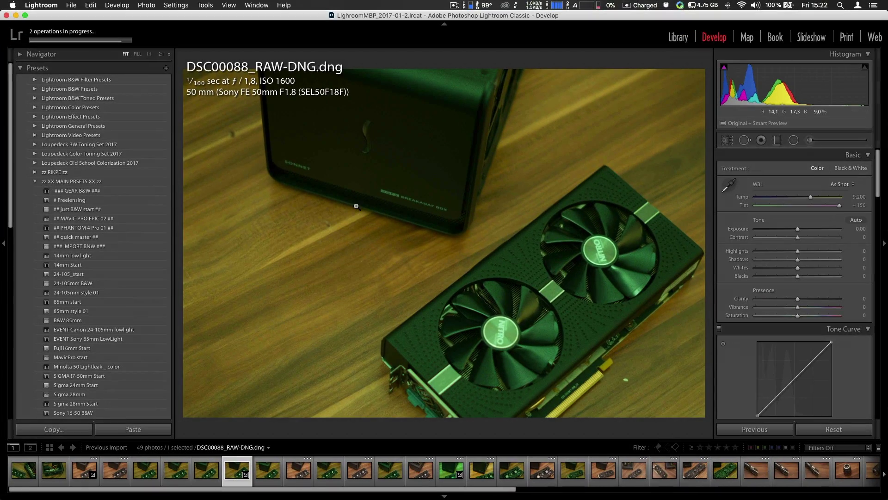
pyautogui.hotkey('ctrl', 'Up')
pyautogui.click(343, 226)
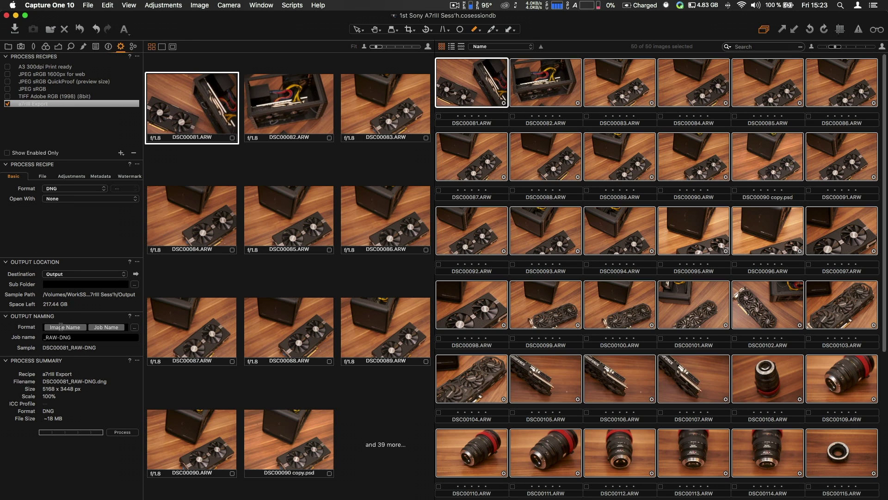
pyautogui.click(43, 176)
pyautogui.click(69, 177)
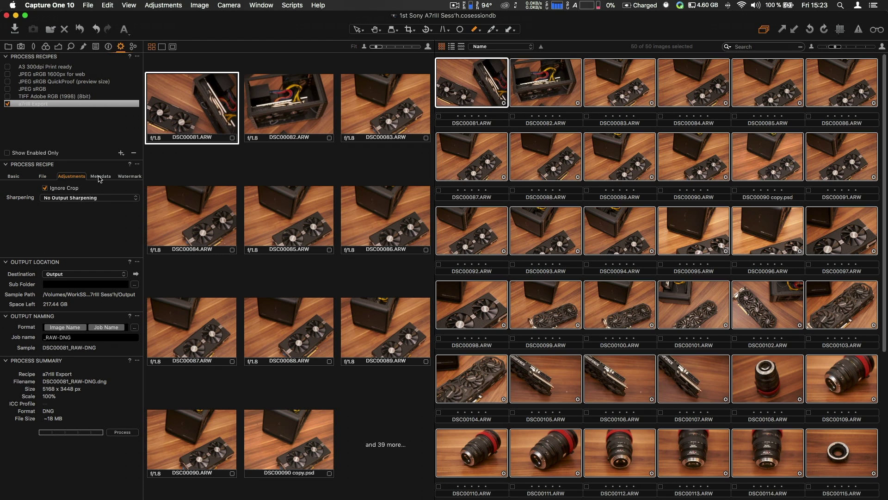
pyautogui.click(100, 177)
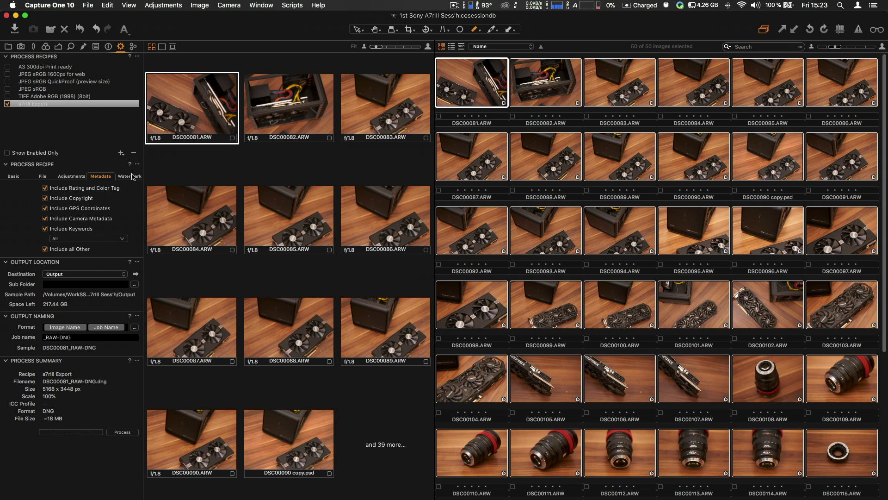
pyautogui.click(13, 177)
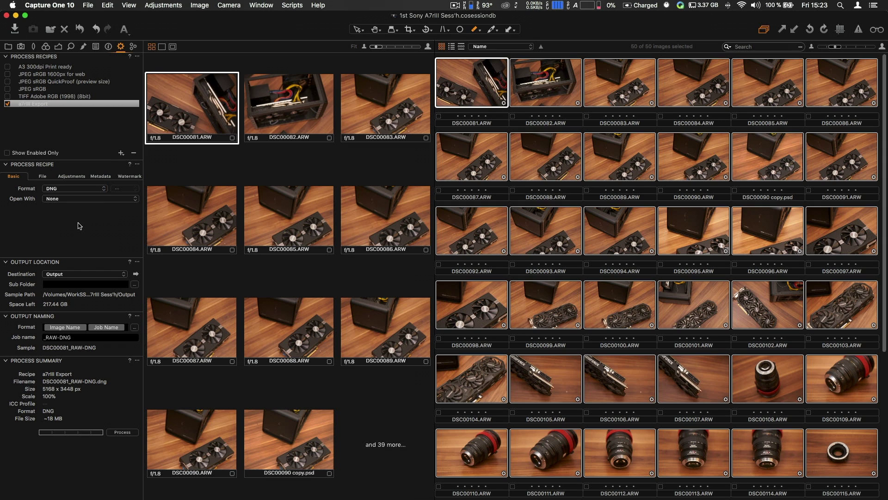
pyautogui.click(282, 116)
pyautogui.click(218, 99)
# Step: Bring Lightroom to the front and dismiss the Smart Previews notice
pyautogui.press('ctrl+super+f')
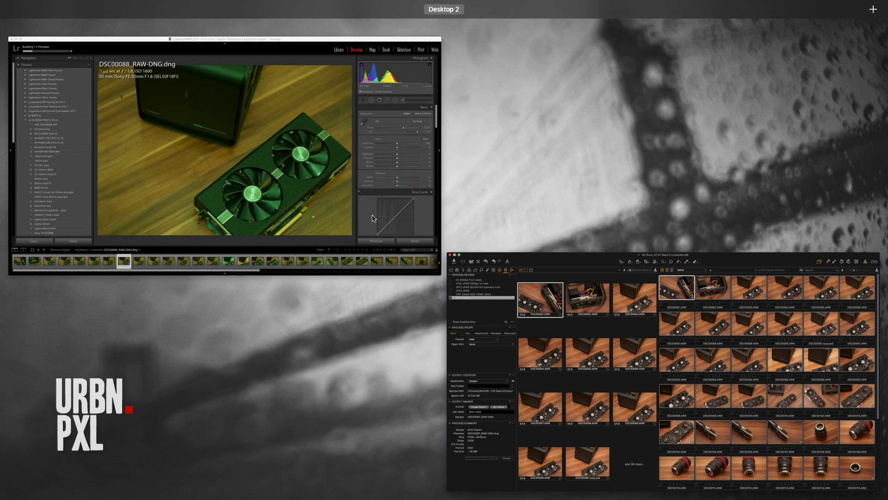
pyautogui.click(370, 139)
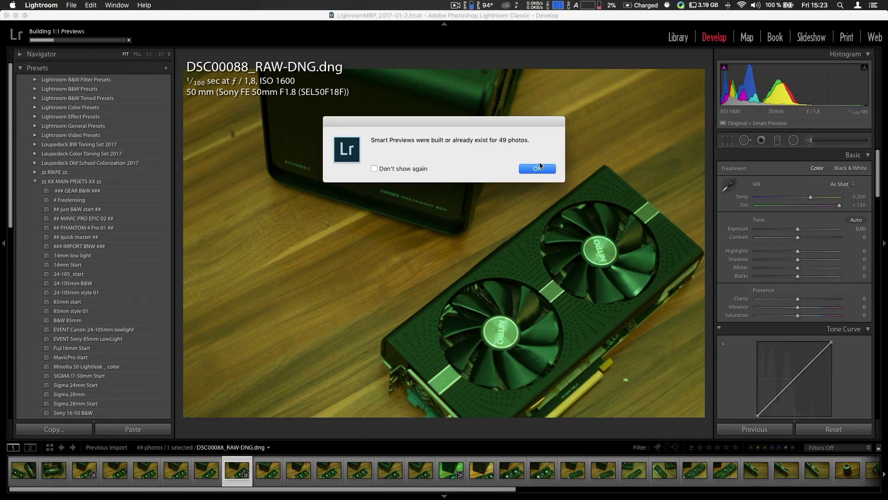
pyautogui.click(537, 168)
# Step: Drag DSC00088's tint to a Custom +99 and try the Black & White treatment
pyautogui.moveTo(798, 208); pyautogui.dragTo(826, 211)
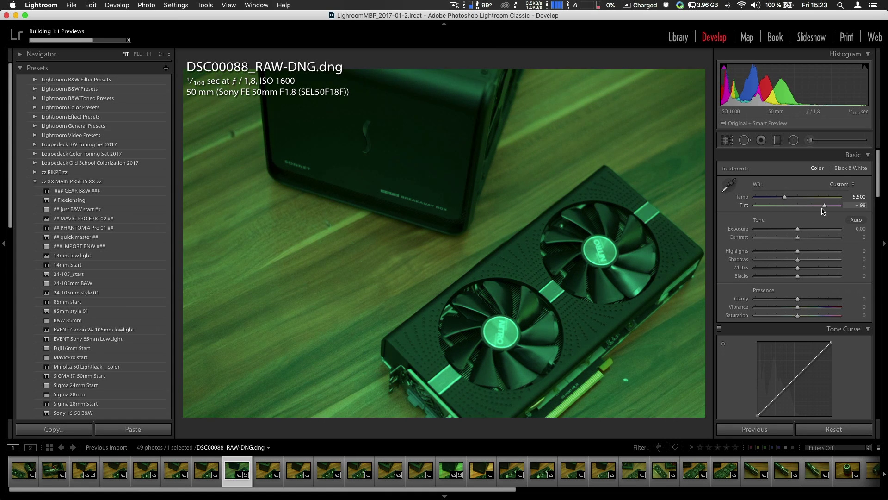
pyautogui.click(848, 170)
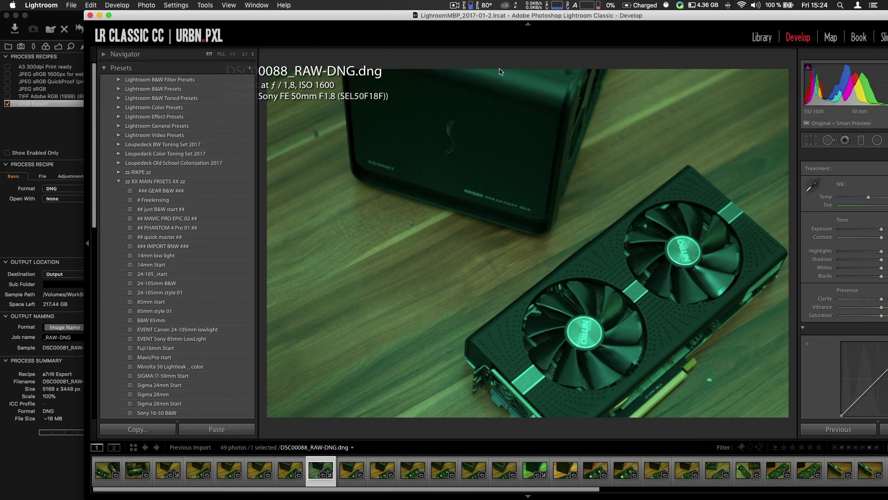
pyautogui.moveTo(204, 15); pyautogui.dragTo(129, 18)
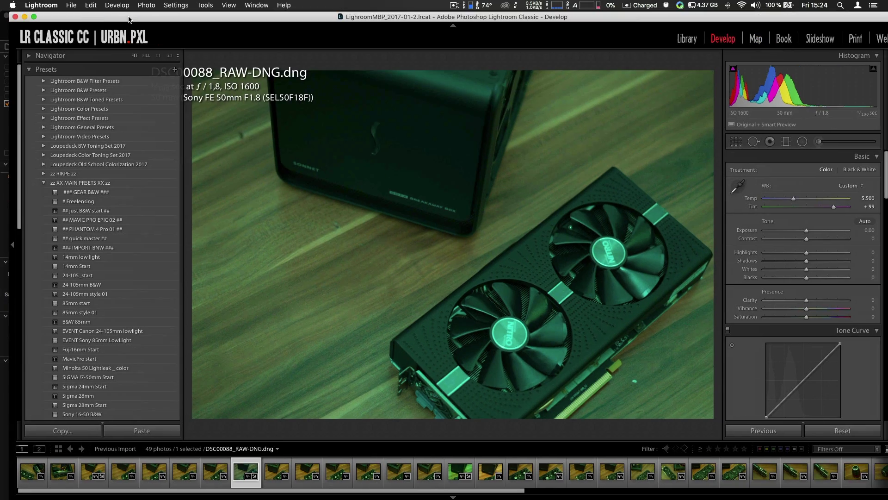
# Step: Back in Capture One, select DSC00082 and switch the recipe format to TIFF
pyautogui.hotkey('ctrl', 'Up')
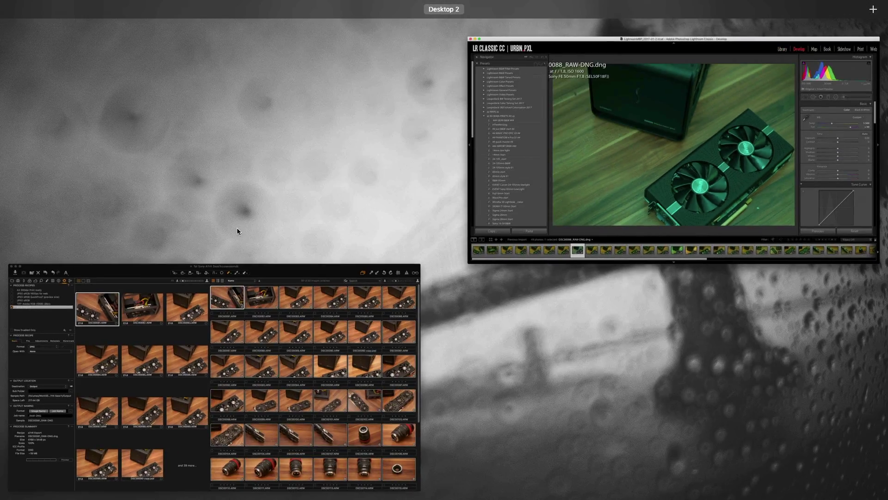
pyautogui.click(218, 259)
pyautogui.click(536, 78)
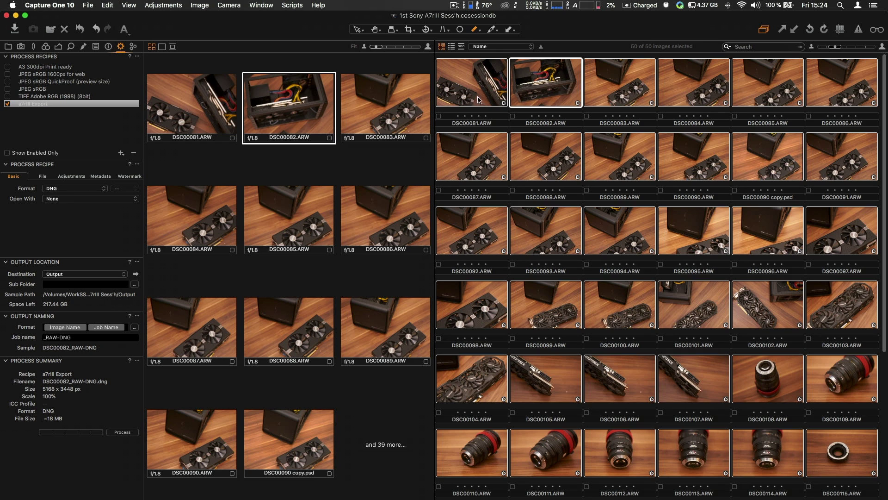
pyautogui.click(63, 188)
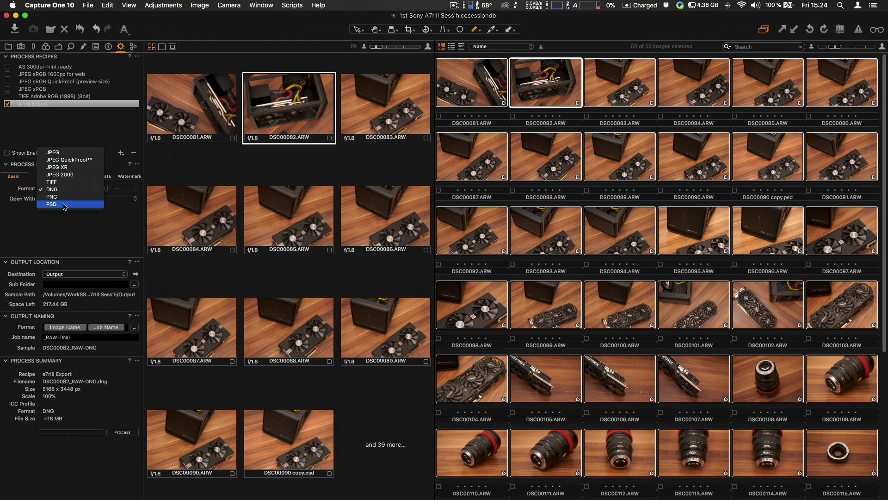
pyautogui.click(61, 182)
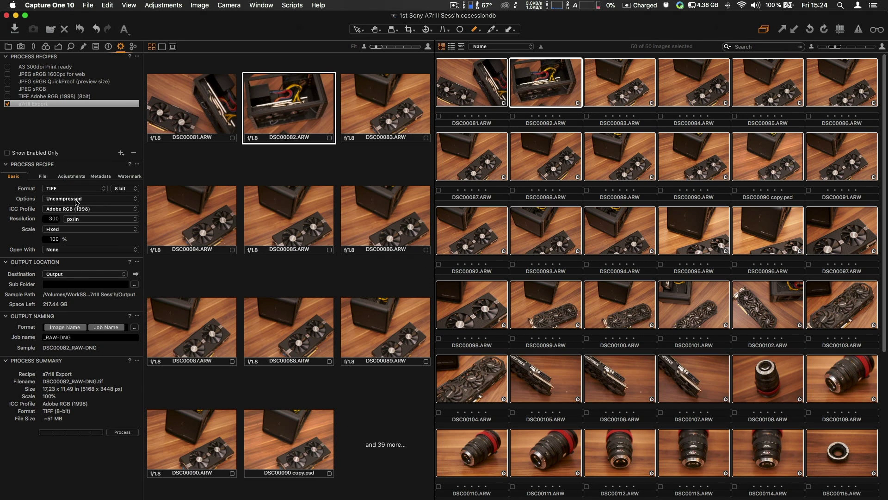
# Step: Set TIFF compression to LZW and keep Adobe RGB (1998) as the ICC profile
pyautogui.click(75, 202)
pyautogui.click(76, 201)
pyautogui.click(76, 200)
pyautogui.click(76, 200)
pyautogui.click(76, 199)
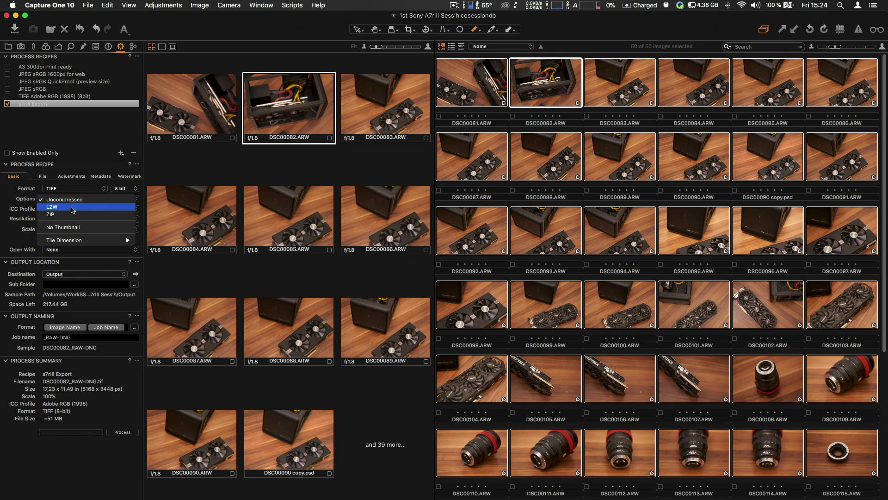
pyautogui.click(73, 207)
pyautogui.click(87, 209)
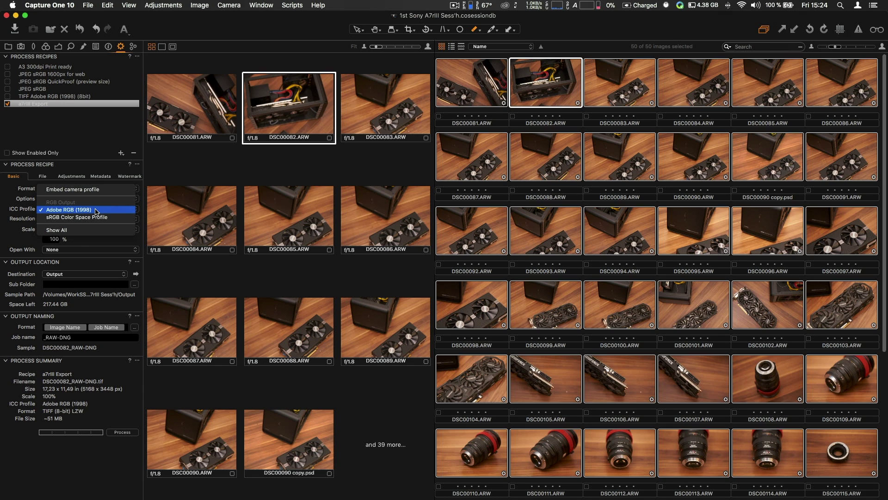
pyautogui.click(97, 211)
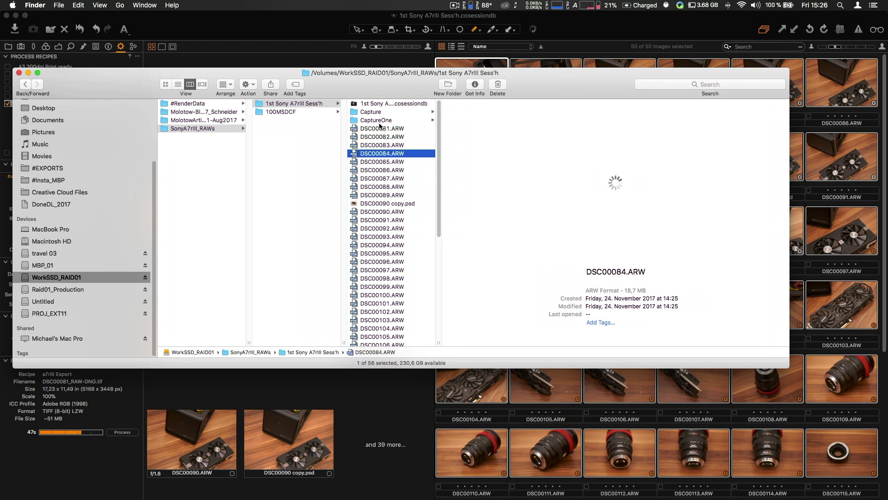
# Step: In Output, inspect DSC00084_RAW-DNG.dng and DSC00084_RAW-DNG 1.tif, then minimize Finder
pyautogui.scroll(-10, 429, 173)
pyautogui.click(381, 326)
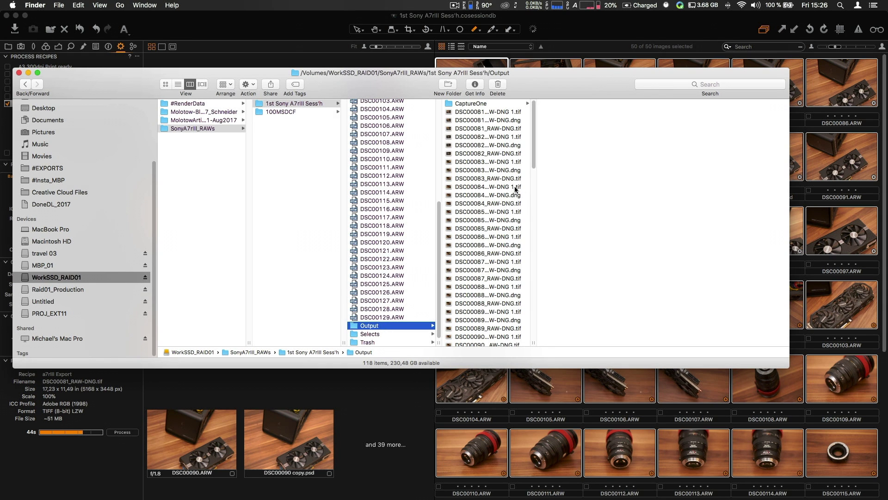
pyautogui.click(521, 194)
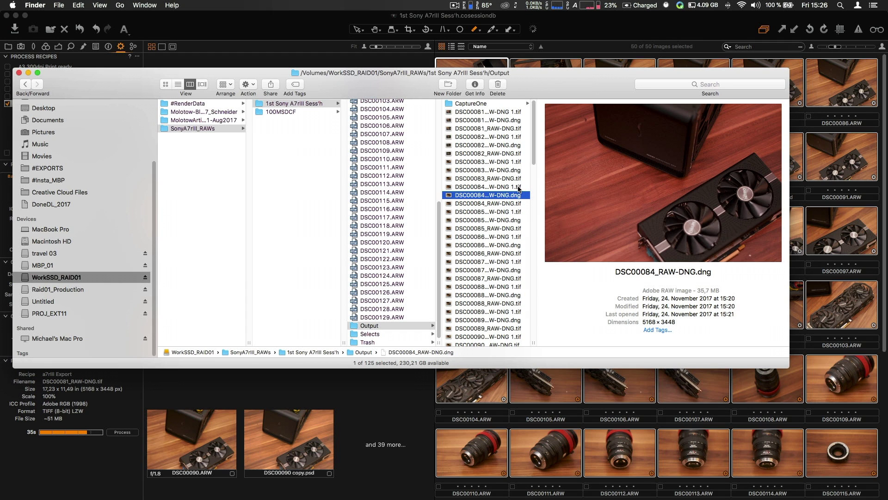
pyautogui.click(515, 187)
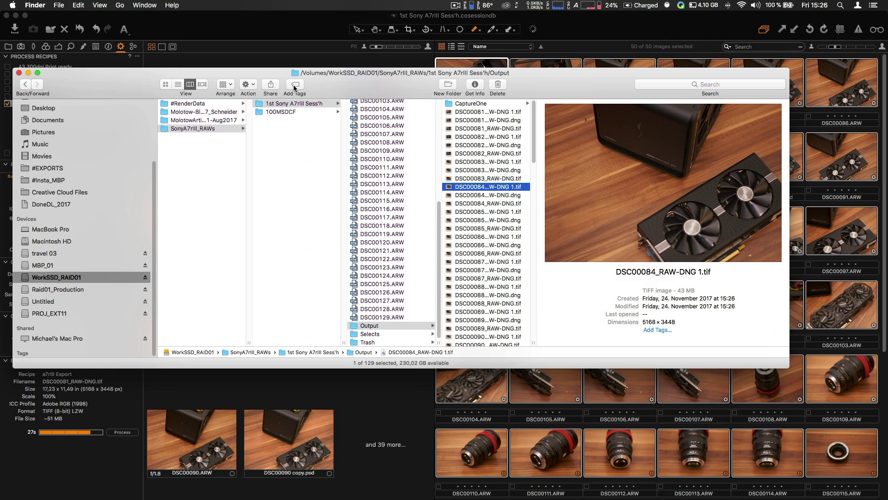
pyautogui.doubleClick(379, 89)
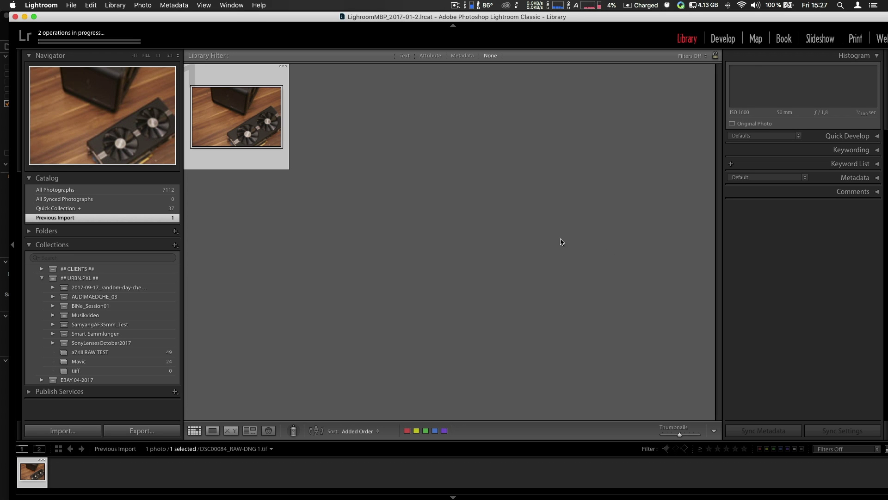
# Step: Dismiss the smart preview message and open the imported TIFF in Develop
pyautogui.click(551, 170)
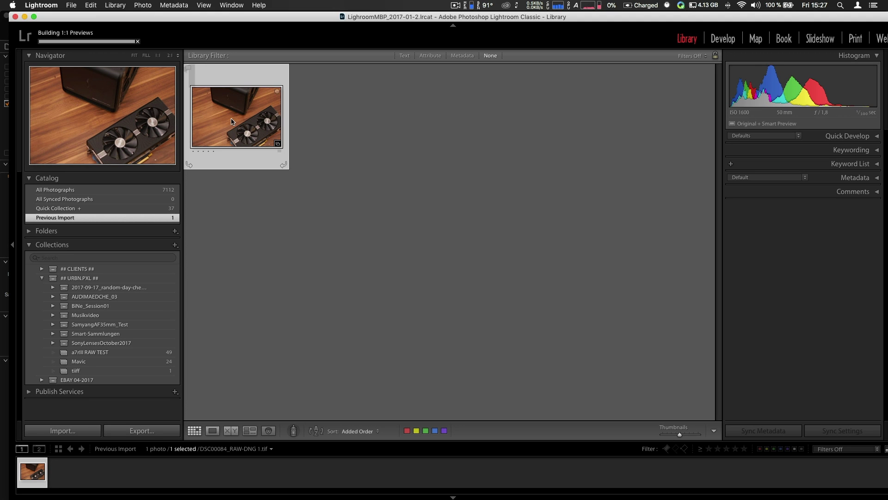
pyautogui.doubleClick(225, 123)
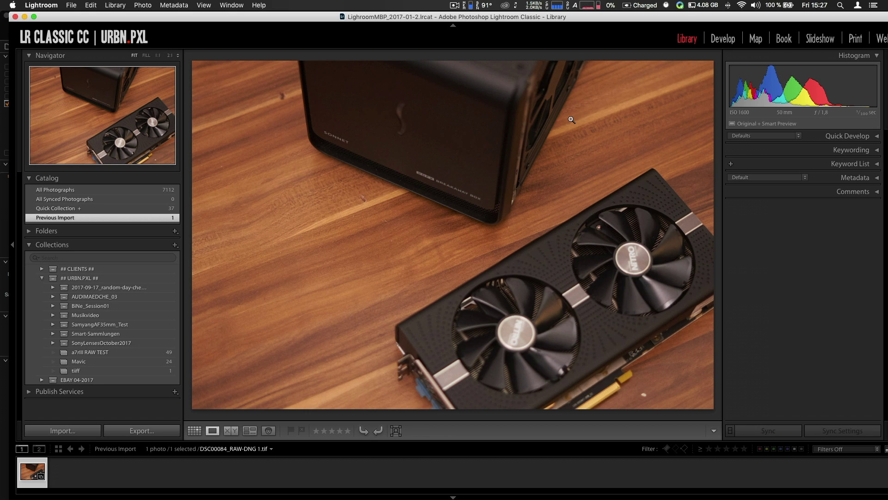
pyautogui.click(713, 39)
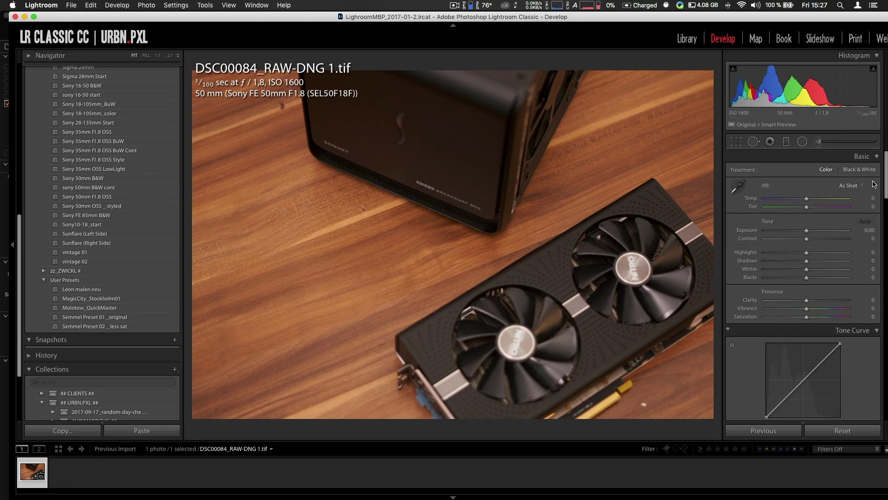
# Step: Set white balance to Auto, then warm it to Temp -26, Tint -25
pyautogui.click(843, 186)
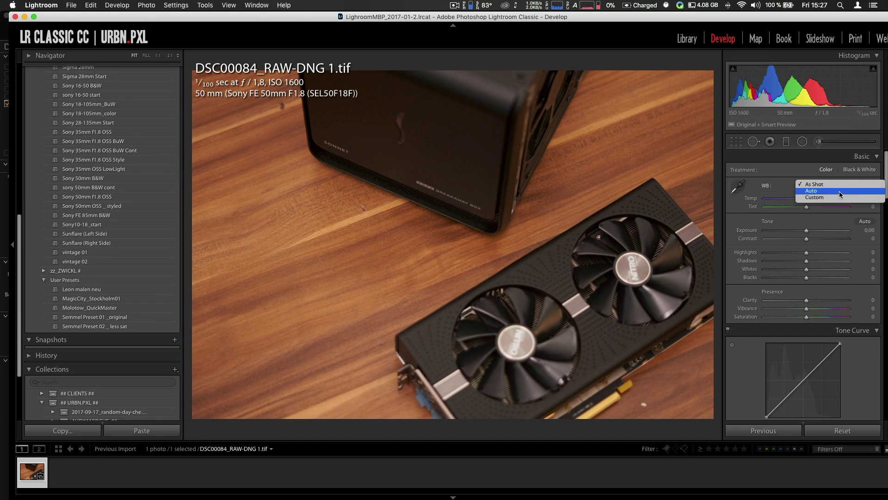
pyautogui.click(841, 191)
pyautogui.click(853, 186)
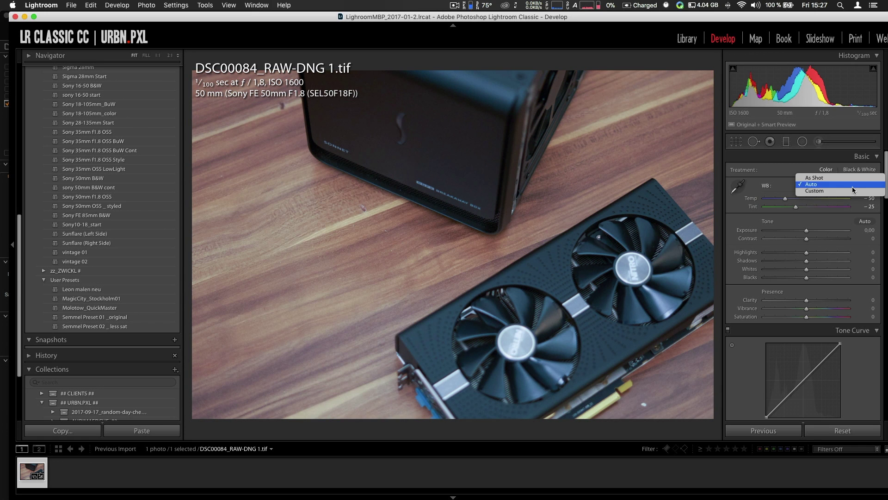
pyautogui.click(853, 189)
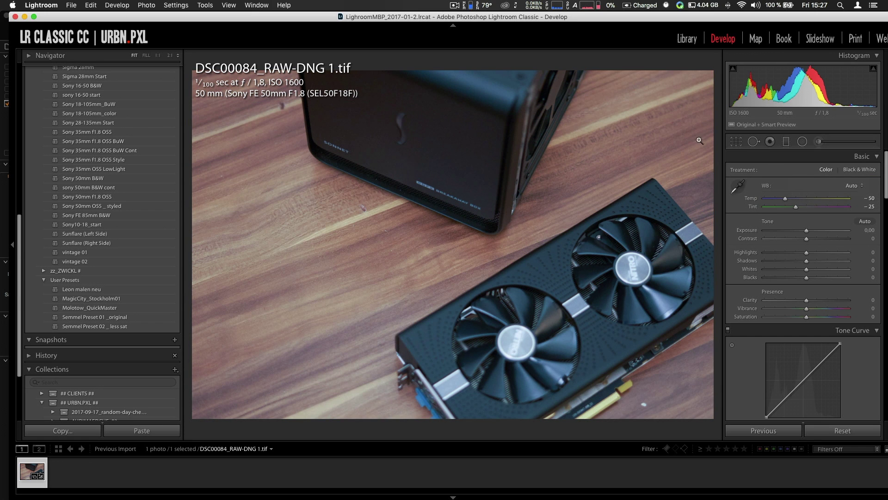
pyautogui.moveTo(787, 198); pyautogui.dragTo(799, 204)
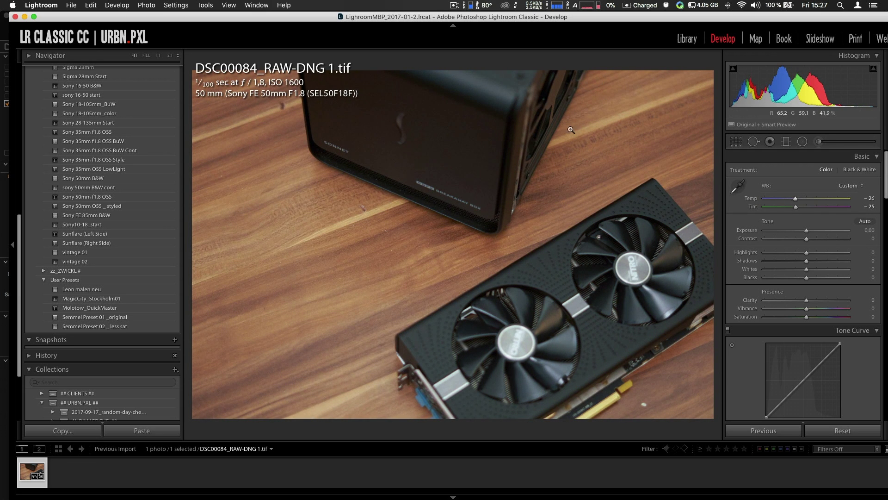
pyautogui.click(849, 186)
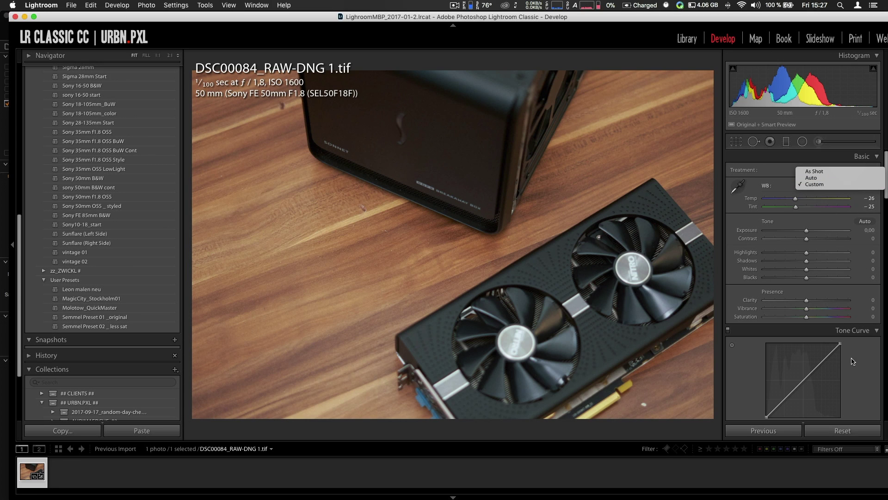
pyautogui.click(730, 284)
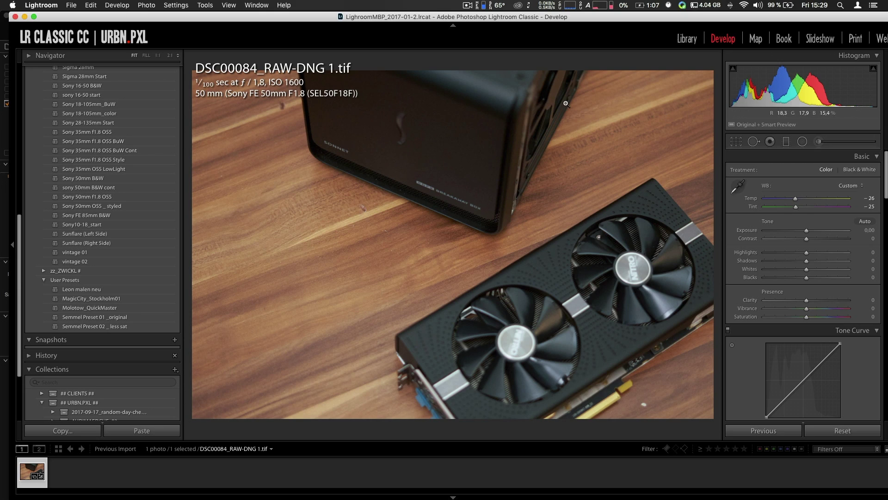
# Step: Switch via Mission Control to the full Capture One window
pyautogui.hotkey('ctrl', 'Up')
pyautogui.click(720, 324)
pyautogui.hotkey('ctrl', 'Up')
pyautogui.click(767, 340)
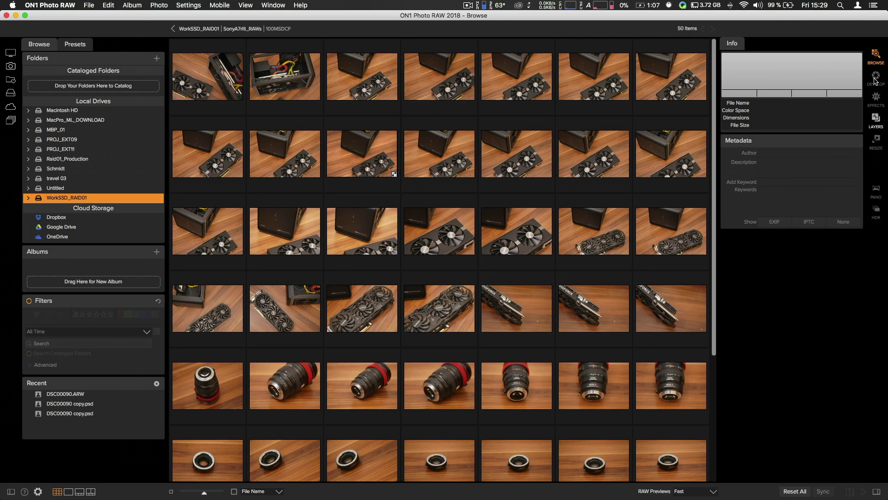
# Step: Open DSC00082.ARW in ON1's Develop module and scroll through its zeroed settings
pyautogui.click(285, 76)
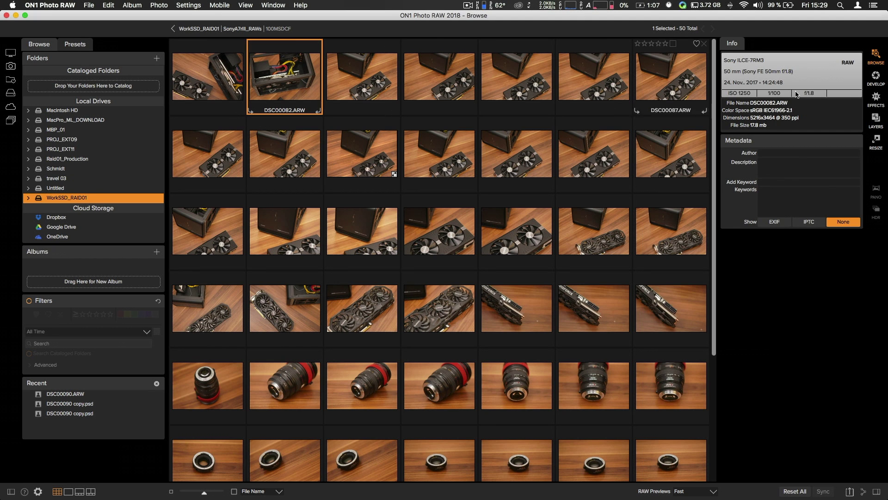
pyautogui.click(876, 78)
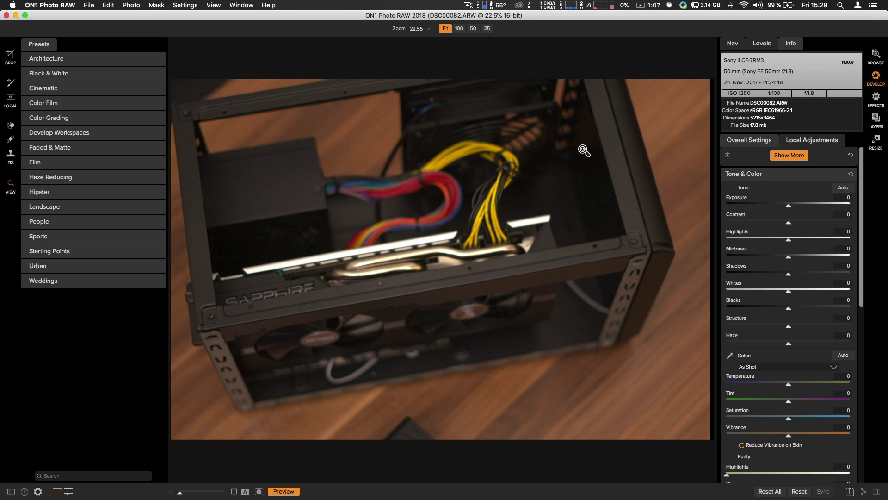
pyautogui.scroll(-10, 799, 333)
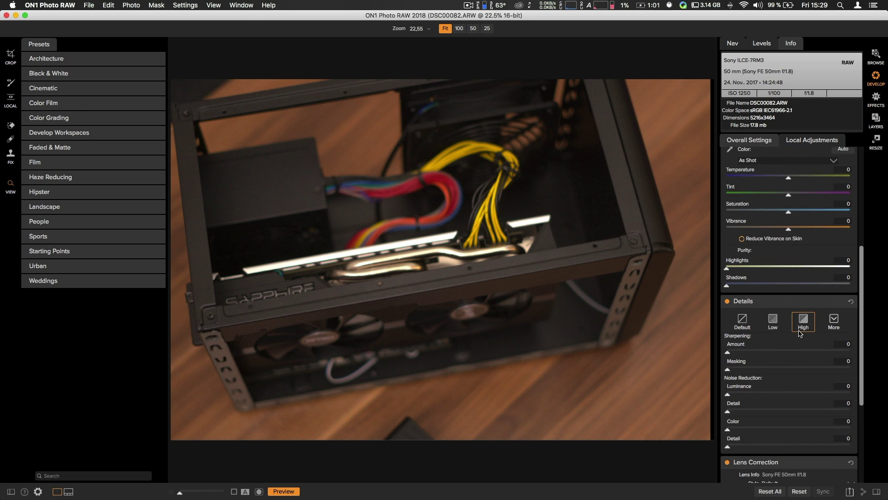
pyautogui.scroll(-6, 800, 330)
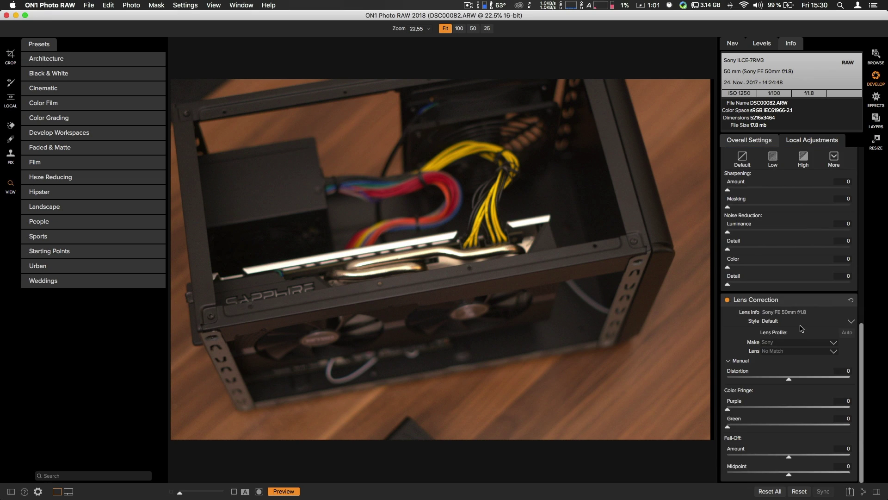
pyautogui.scroll(15, 802, 328)
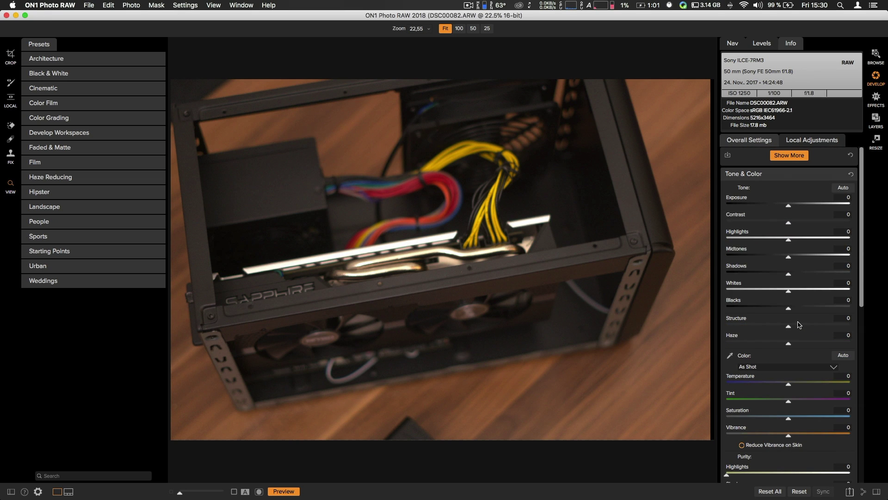